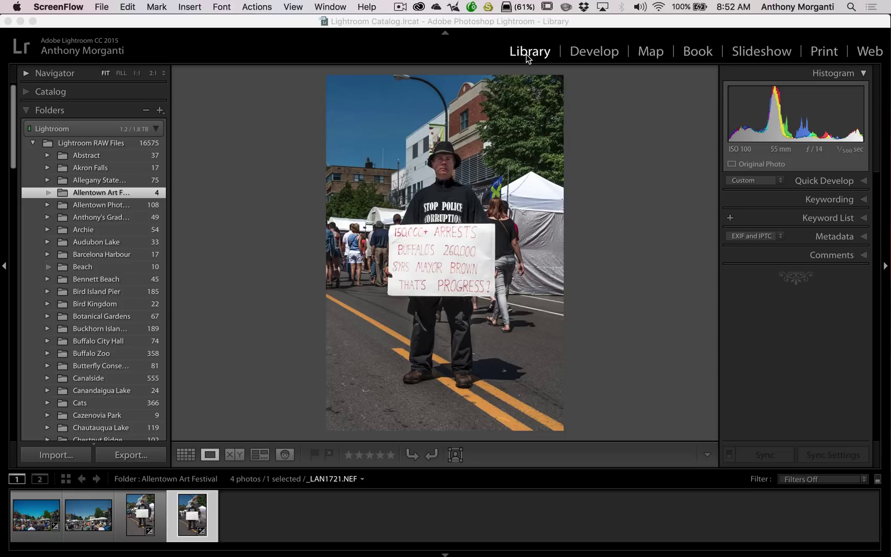
Step: Expand the photo's Metadata panel and check that its copyright status reads Unknown
left_click(864, 237)
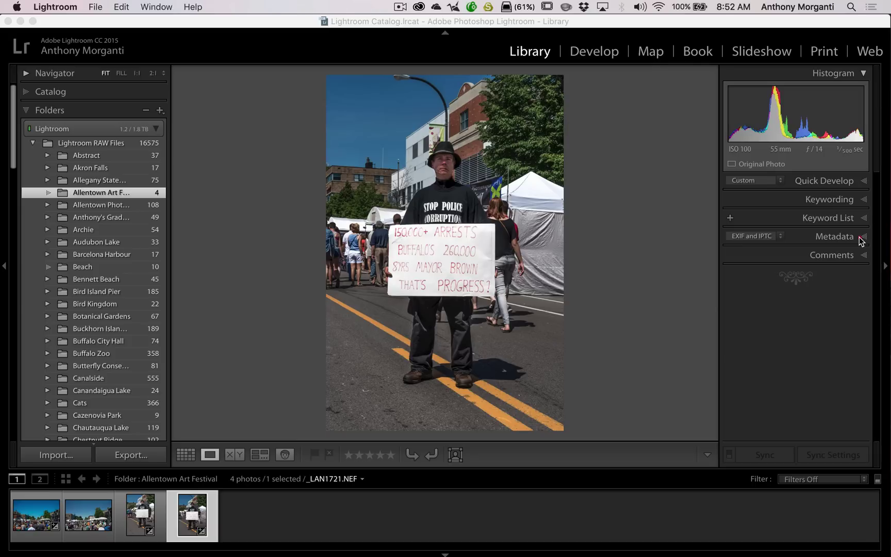
scroll(805, 306, "down", 5)
scroll(805, 305, "down", 5)
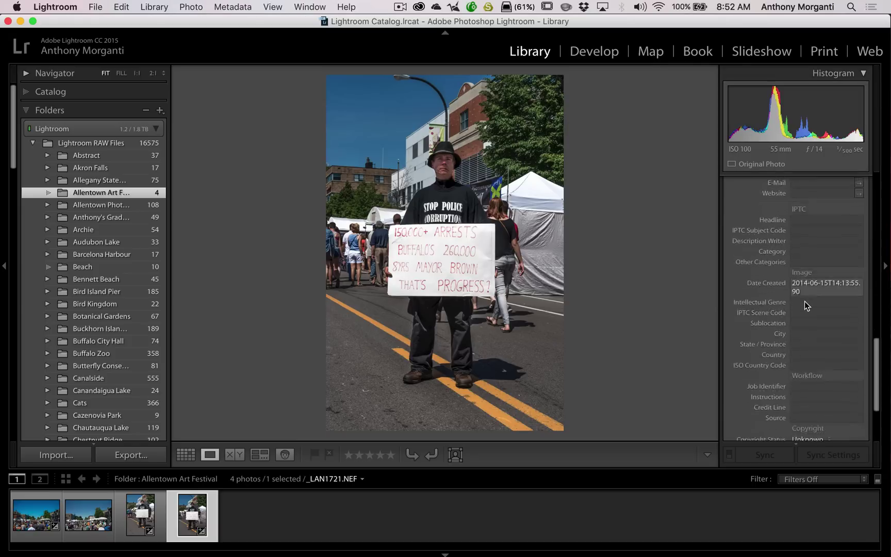
scroll(805, 306, "down", 5)
scroll(805, 305, "down", 3)
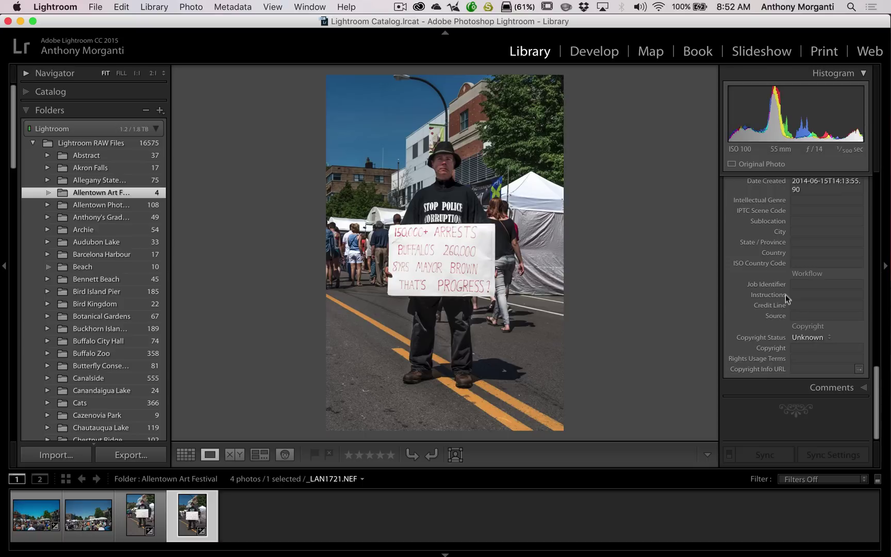
scroll(786, 293, "up", 5)
scroll(785, 293, "up", 5)
scroll(786, 293, "up", 5)
scroll(785, 293, "up", 3)
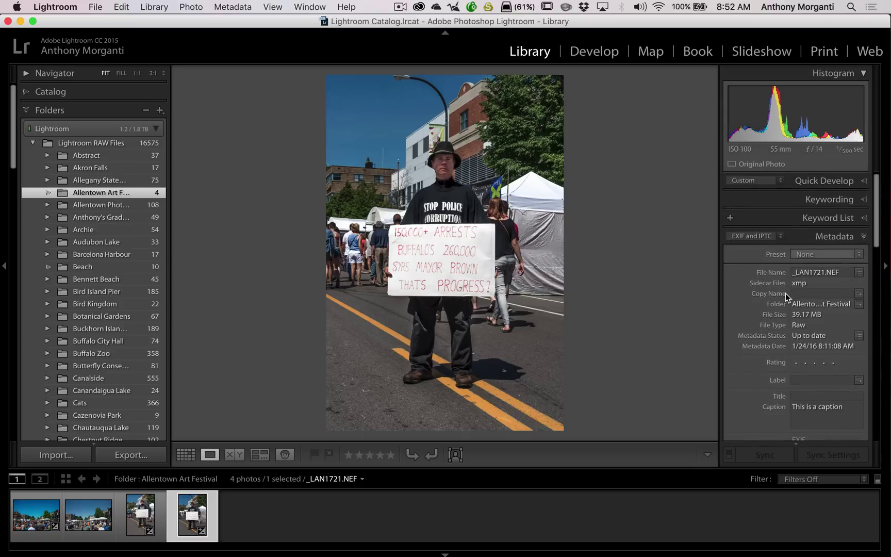
Step: Choose Edit Presets… from the Metadata Preset list to open the Edit Metadata Presets dialog
left_click(860, 254)
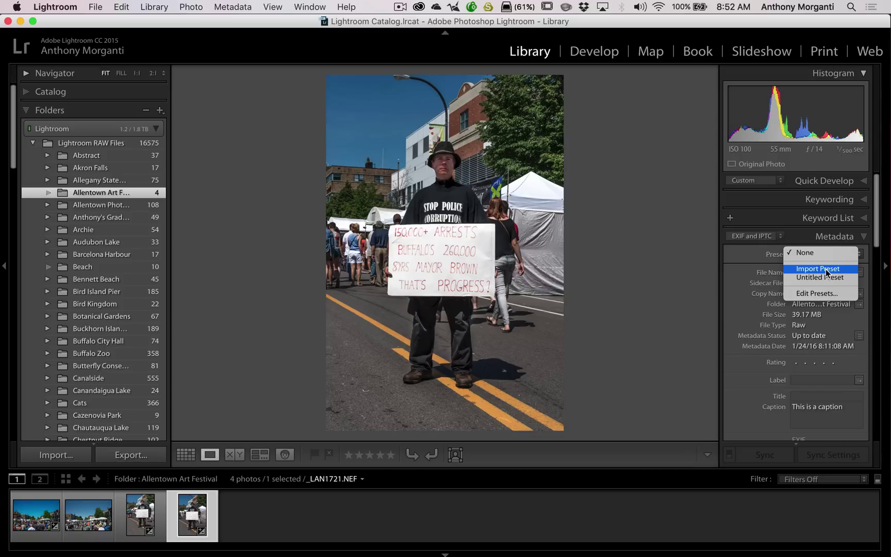
left_click(820, 294)
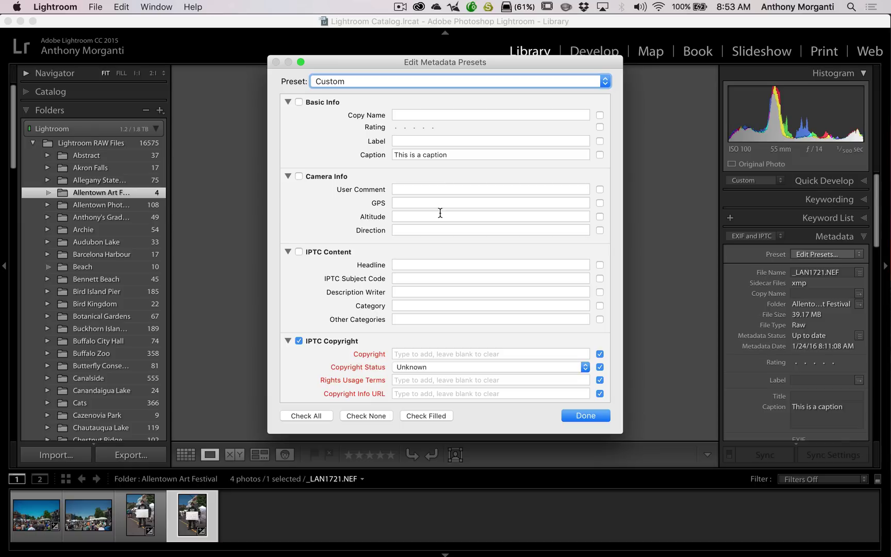
Step: Set the preset's Copyright to 'Anthony Morganti' with Copyright Status Copyrighted
scroll(440, 213, "down", 5)
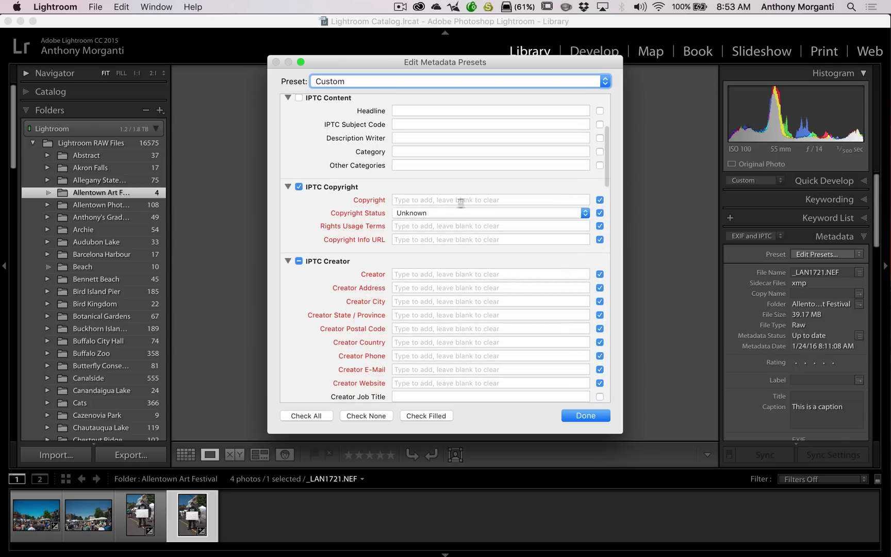
left_click(409, 200)
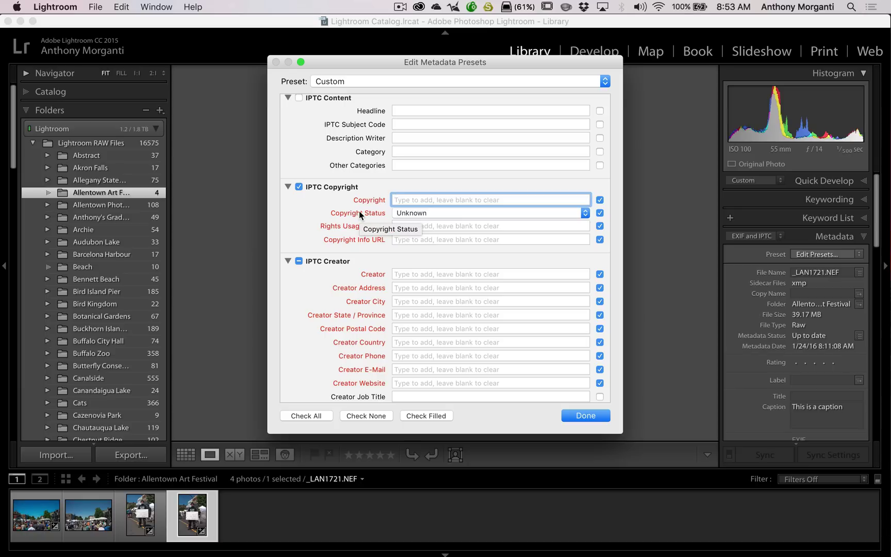
type("Ant")
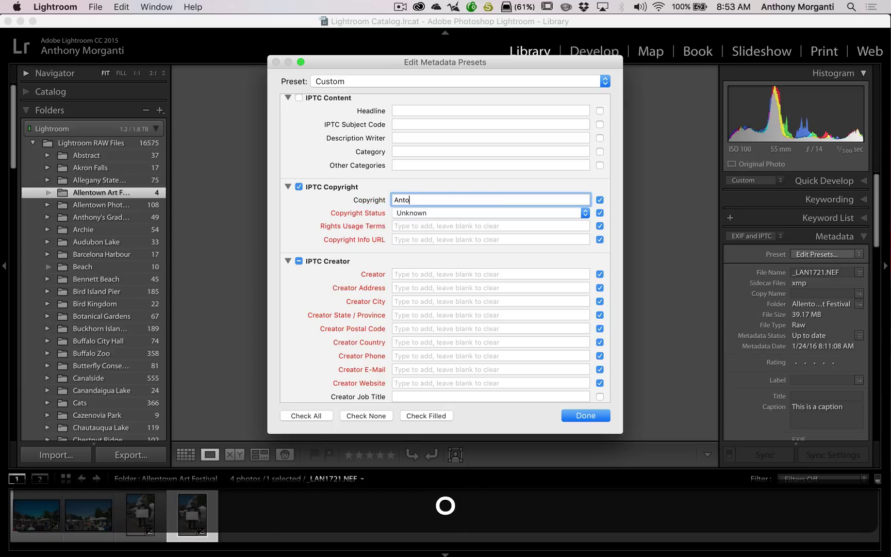
type("hony Morg")
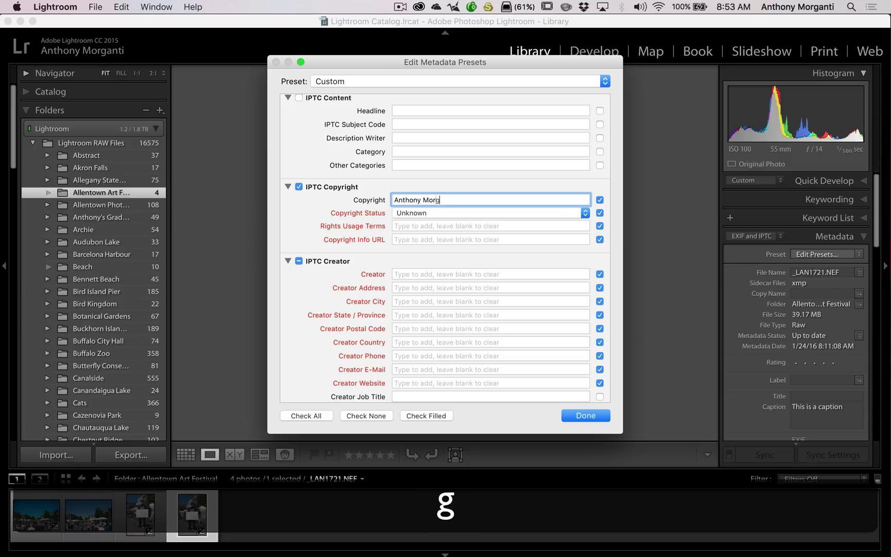
type("anti")
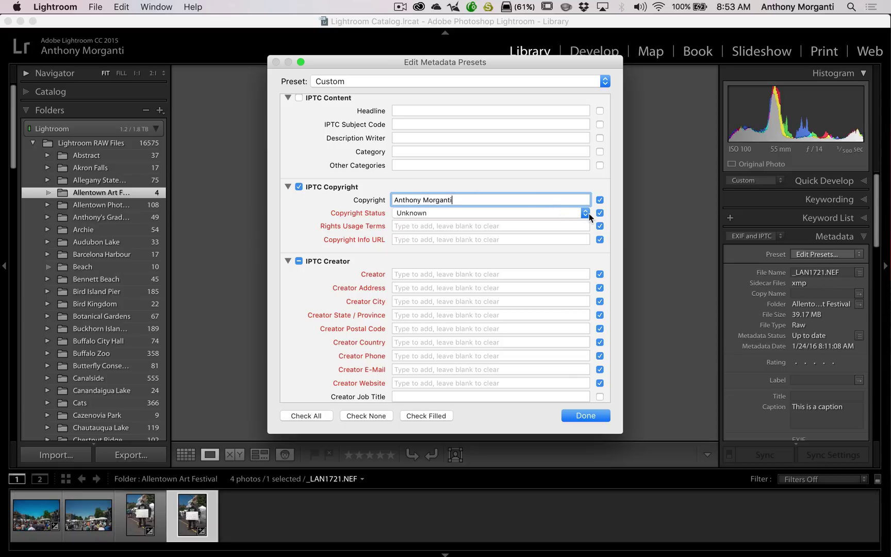
left_click(585, 213)
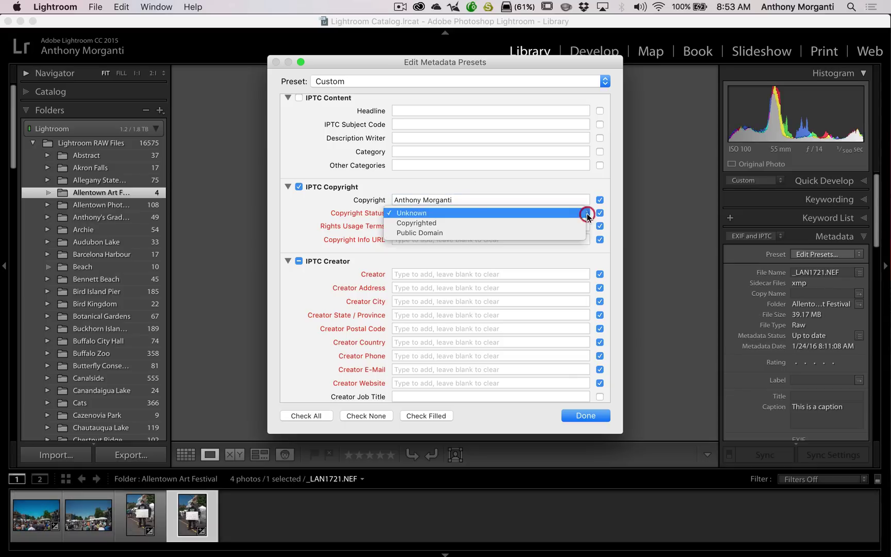
left_click(434, 222)
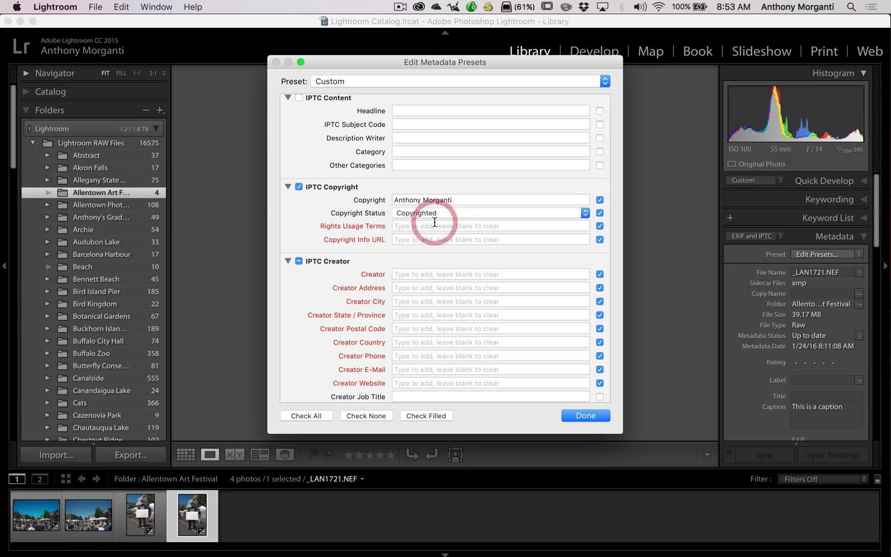
left_click(586, 214)
left_click(586, 215)
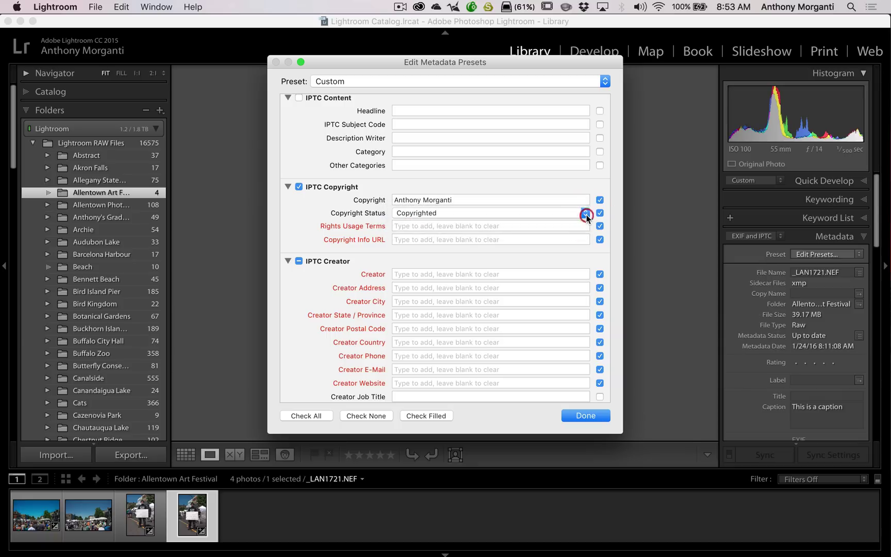
left_click(461, 226)
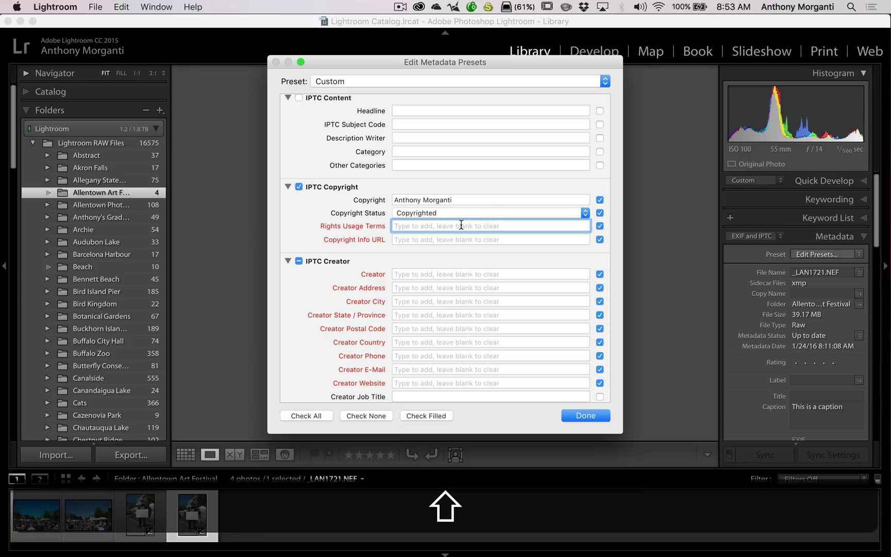
type("All Righ")
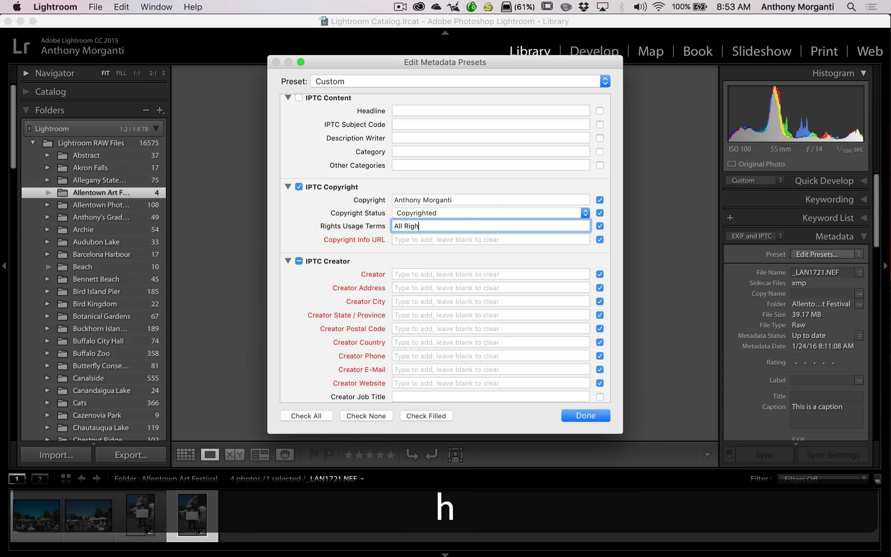
type("ts S")
key("BackSpace")
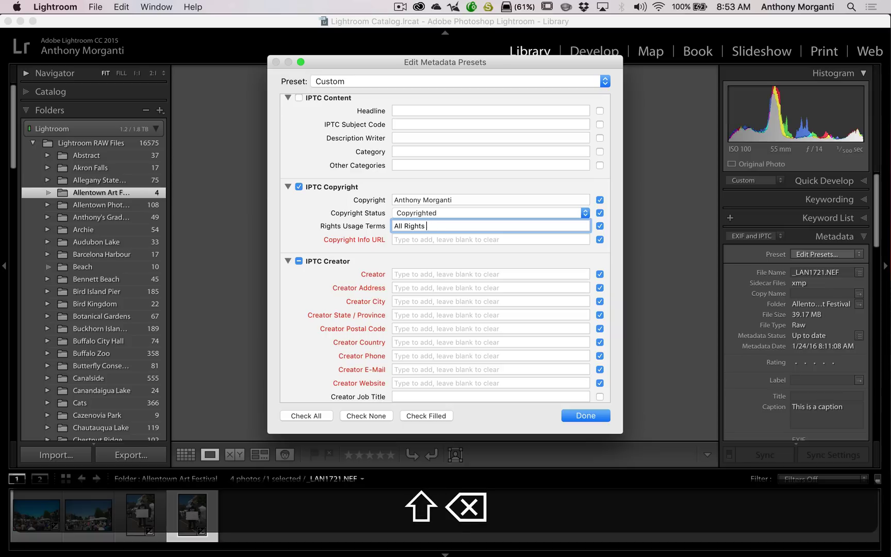
type("Reserved")
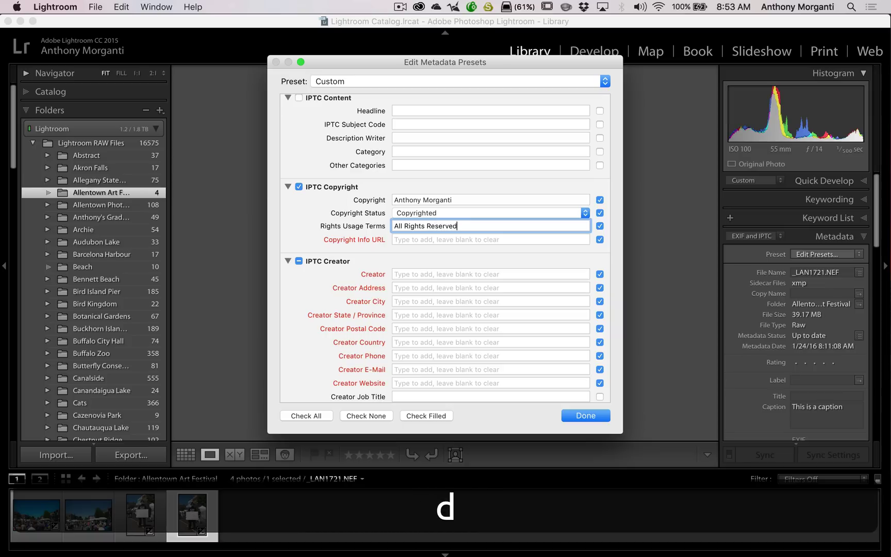
left_click(448, 238)
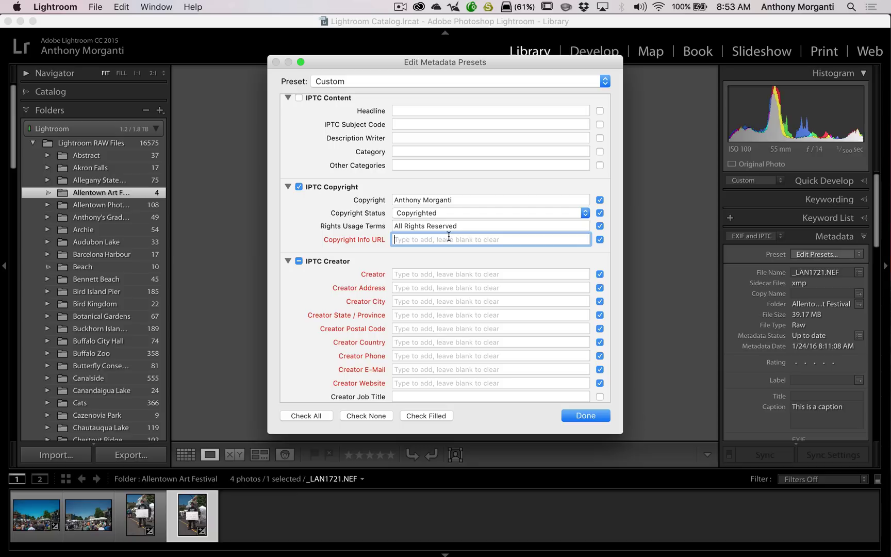
type("http:/")
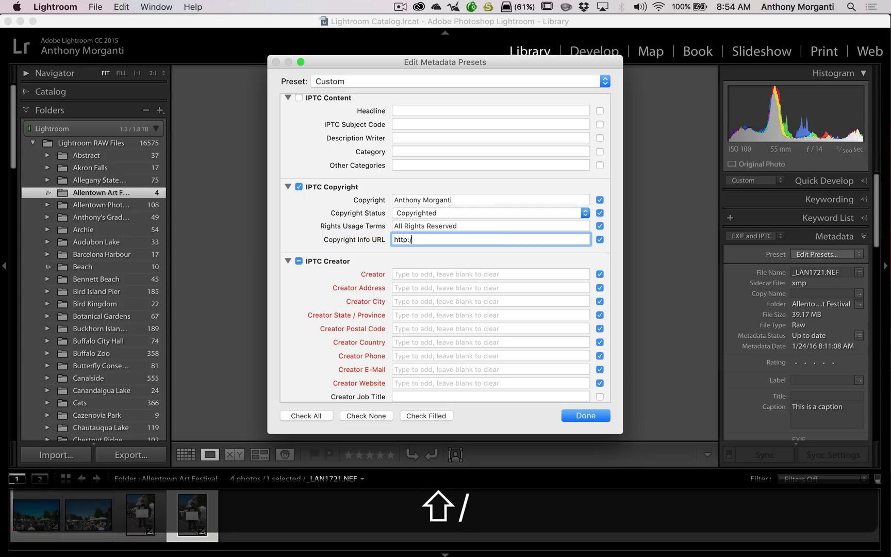
type("/www.Anth")
type("onyMorganti")
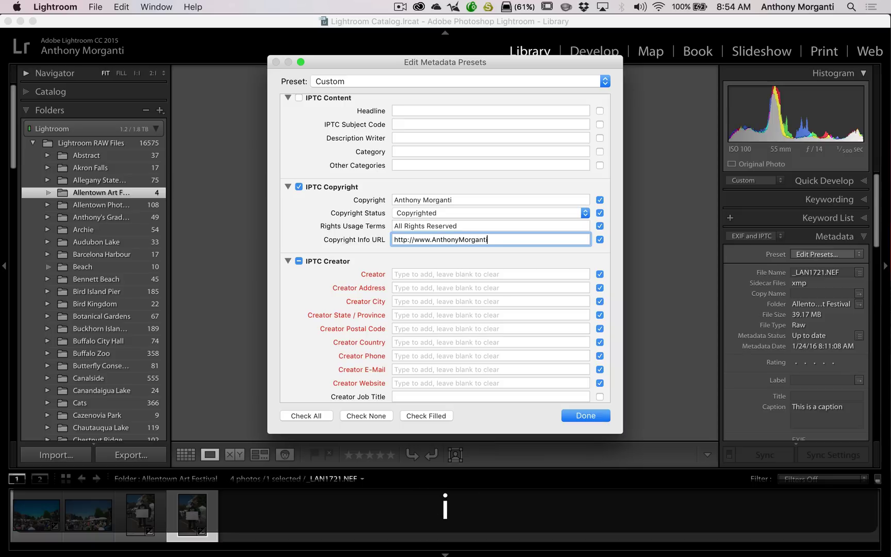
type(".com/")
type("copyright")
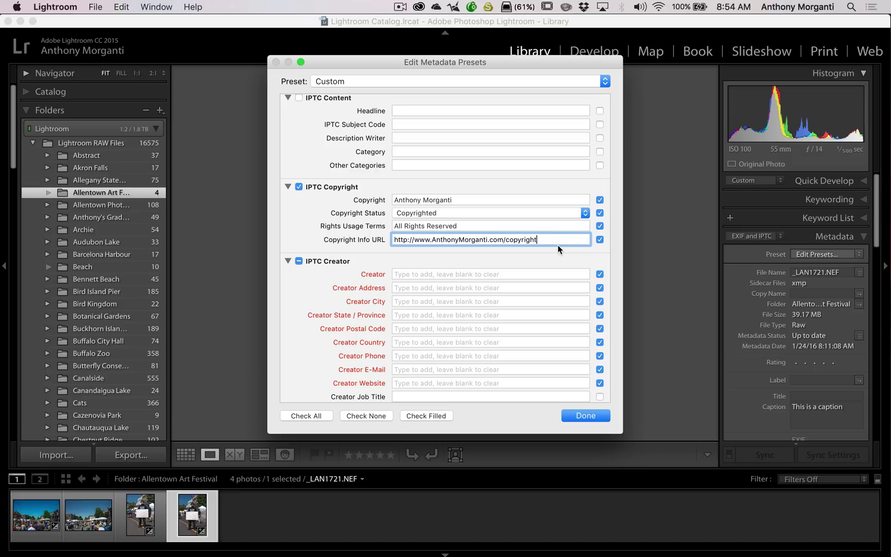
scroll(460, 233, "down", 1)
scroll(460, 233, "down", 3)
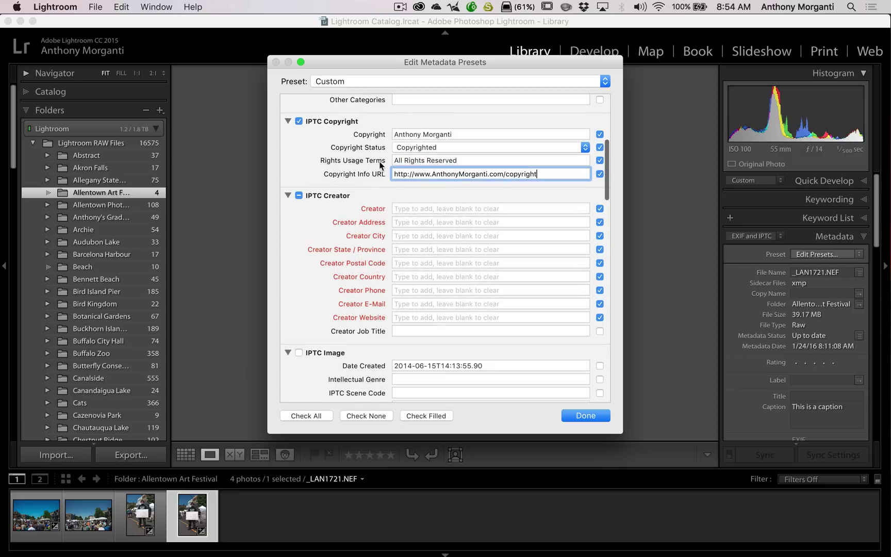
left_click(423, 209)
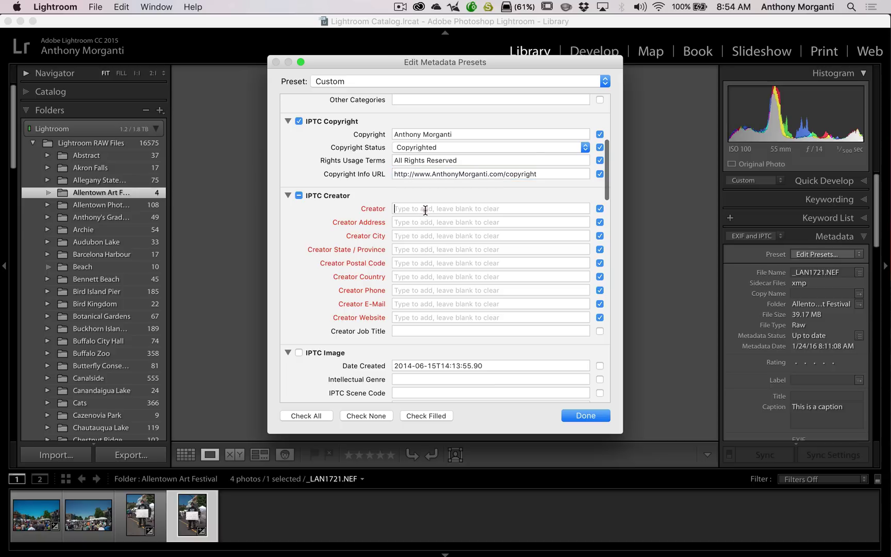
type("Ant")
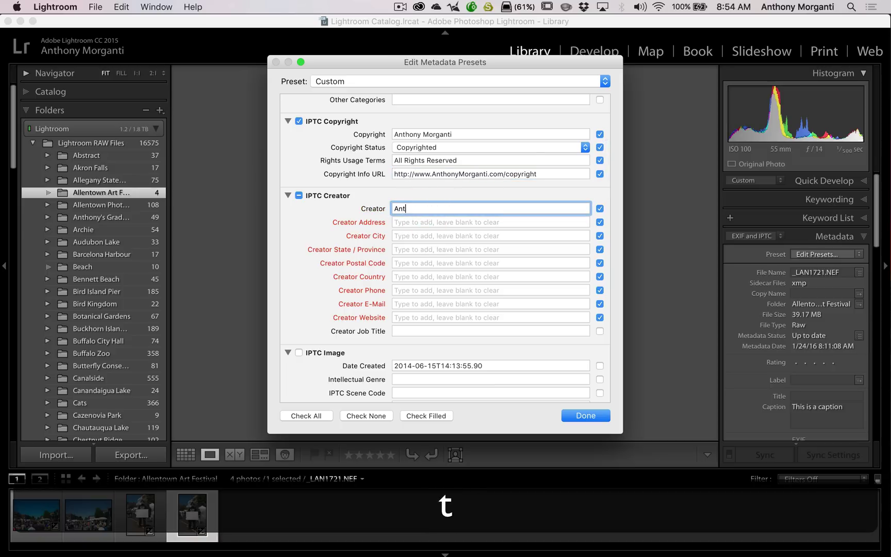
type("hony Morganti")
left_click(410, 222)
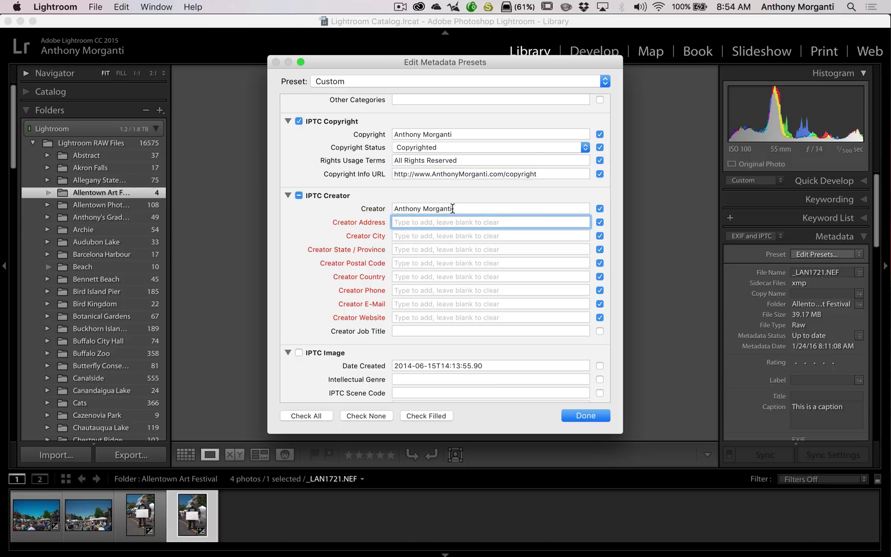
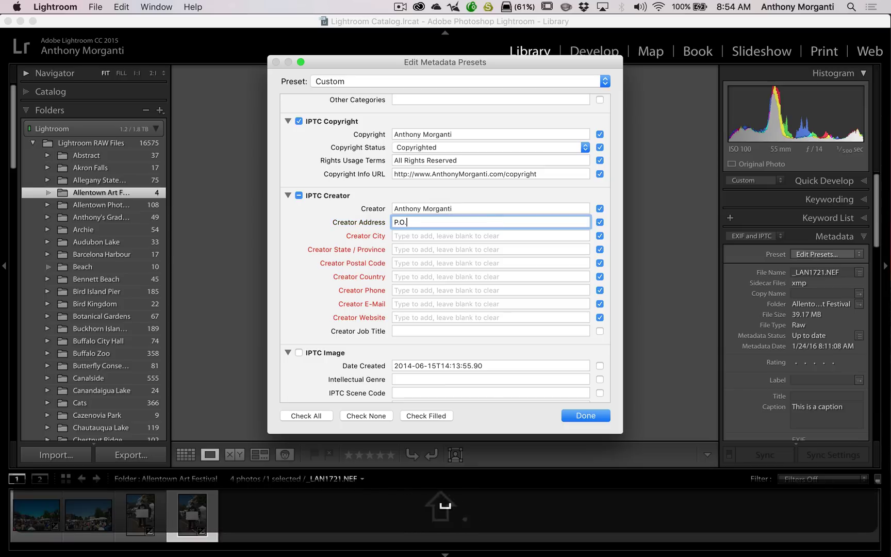
Step: Fill creator city Buffalo, state New York, postal code 14220 and country USA
key("Tab")
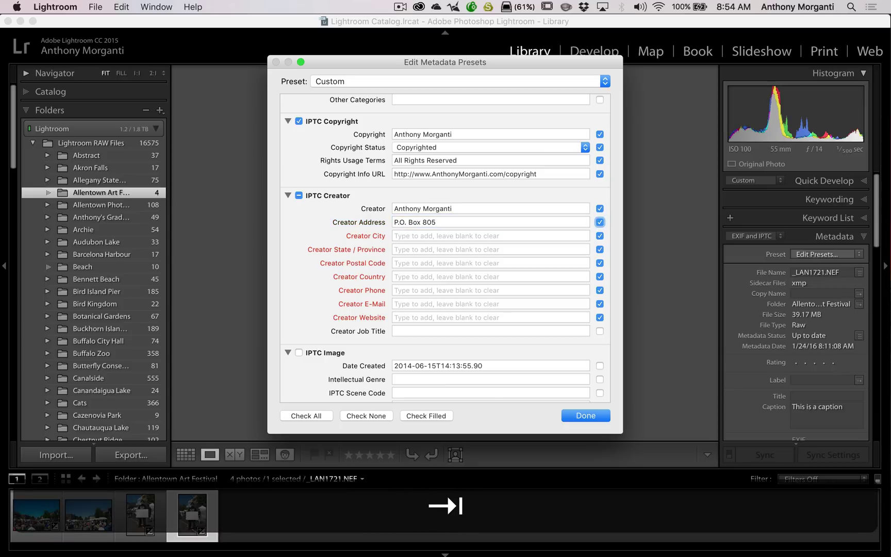
key("Tab")
type("Buffal")
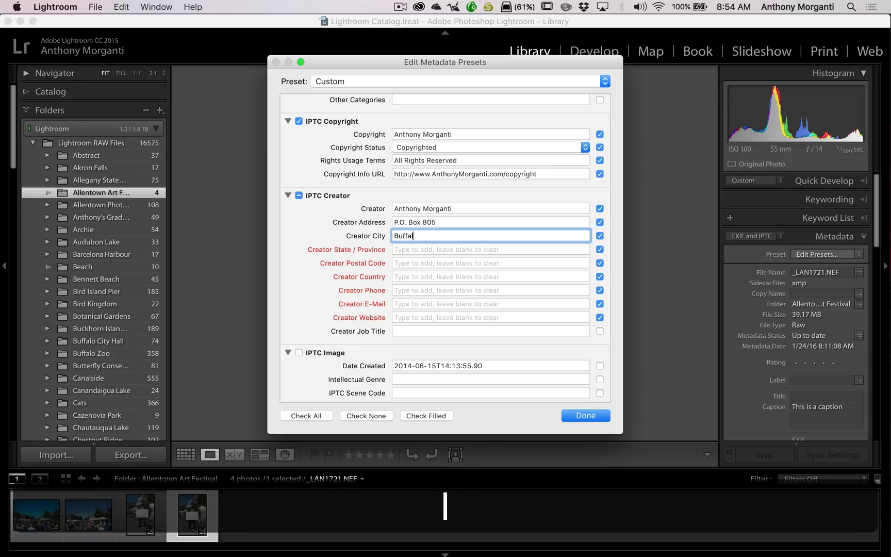
type("o")
key("Tab")
key("Tab")
type("N")
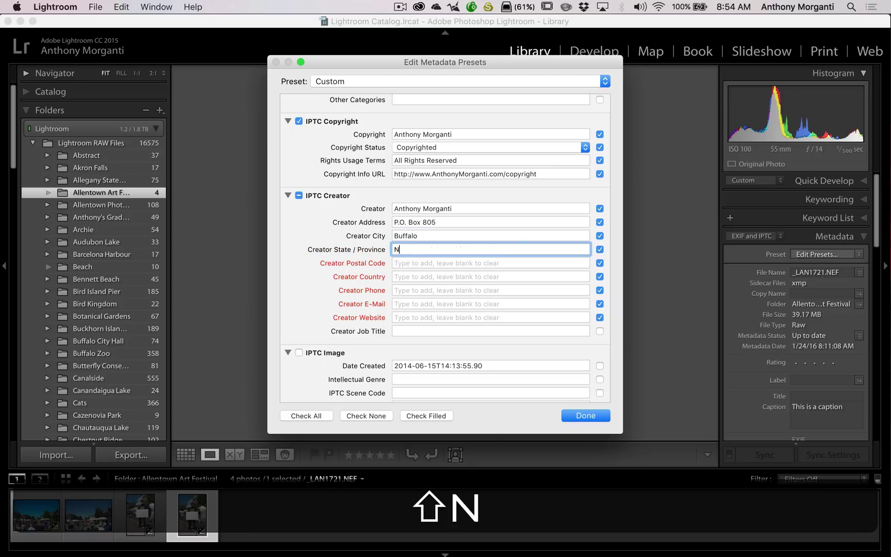
type("ew York")
key("Tab")
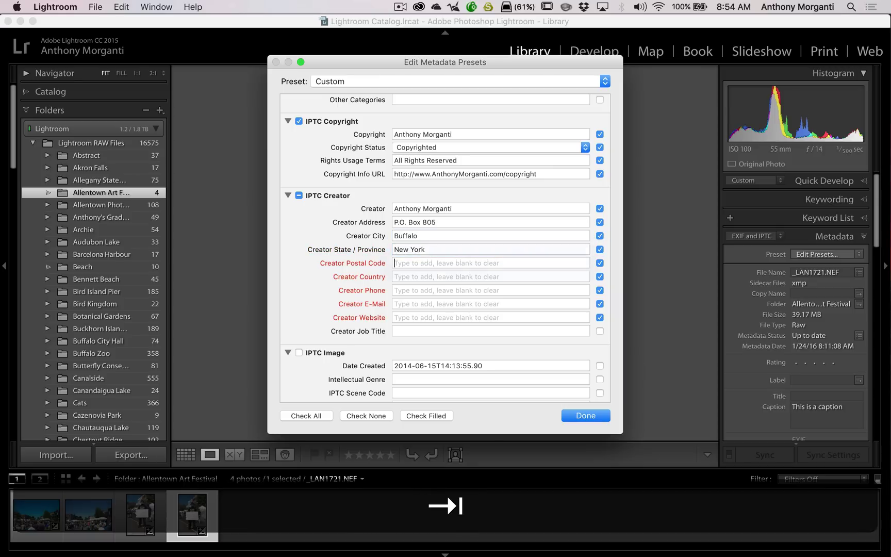
key("Tab")
type("14220")
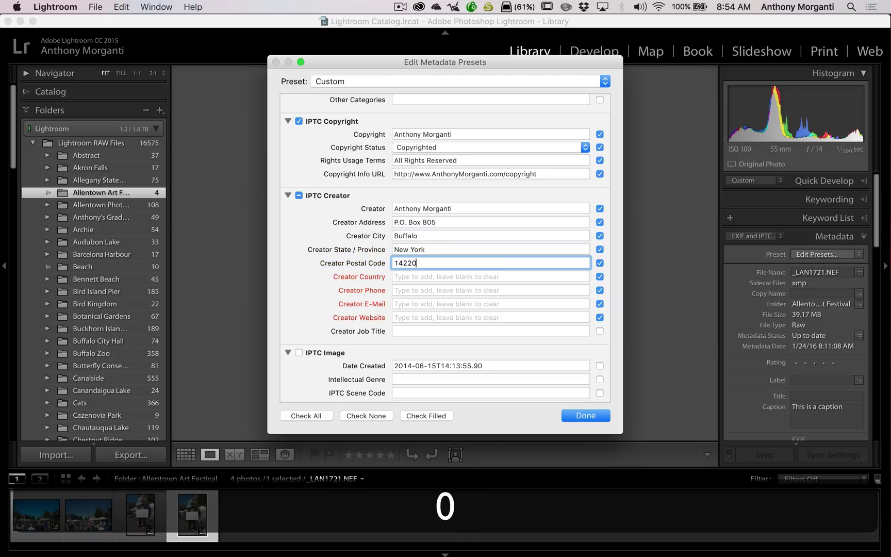
key("Tab")
key("Tab")
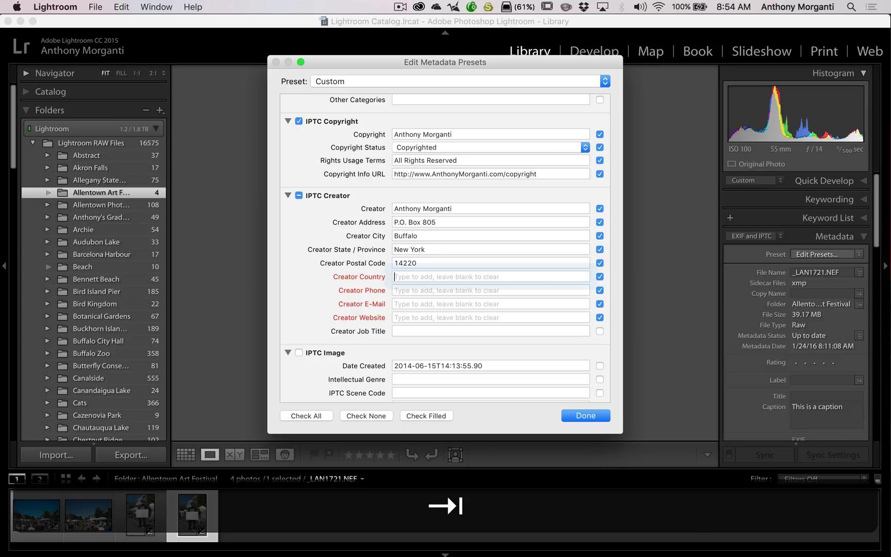
type("USA")
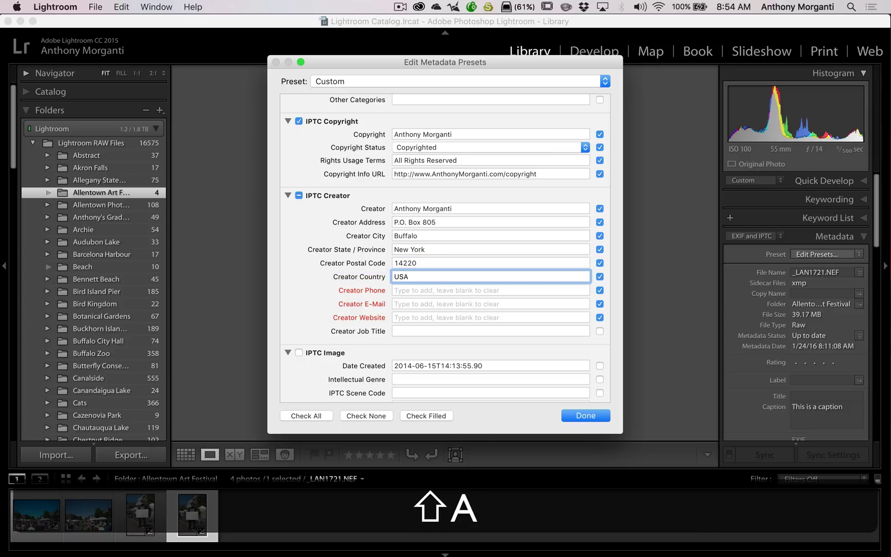
key("Tab")
key("Tab")
key("Tab")
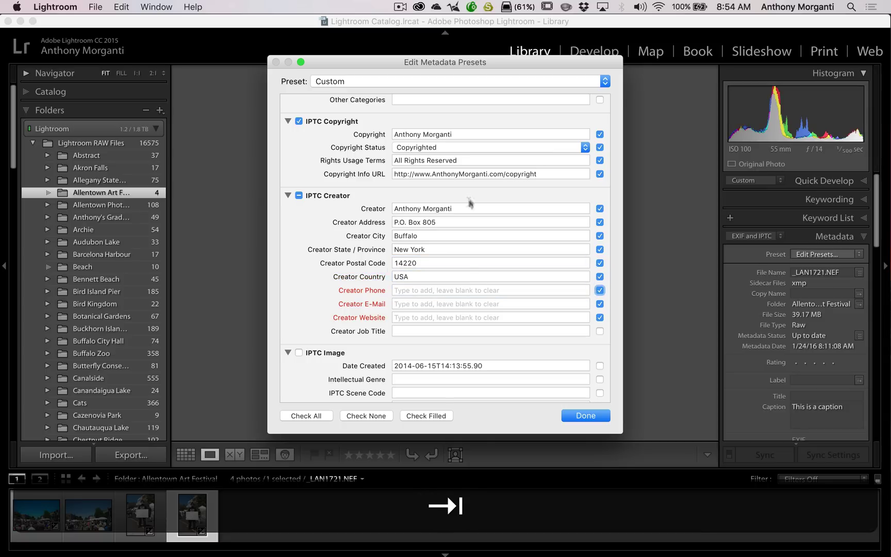
left_click(401, 293)
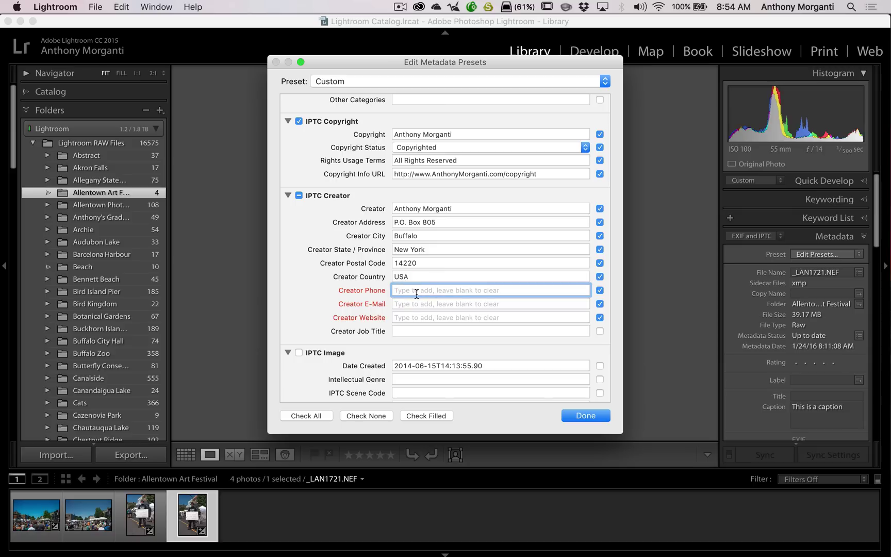
left_click(406, 304)
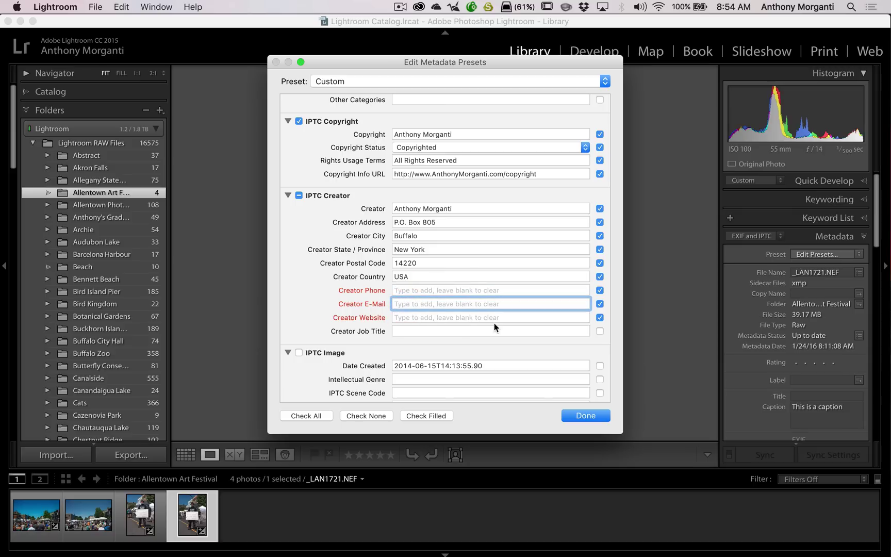
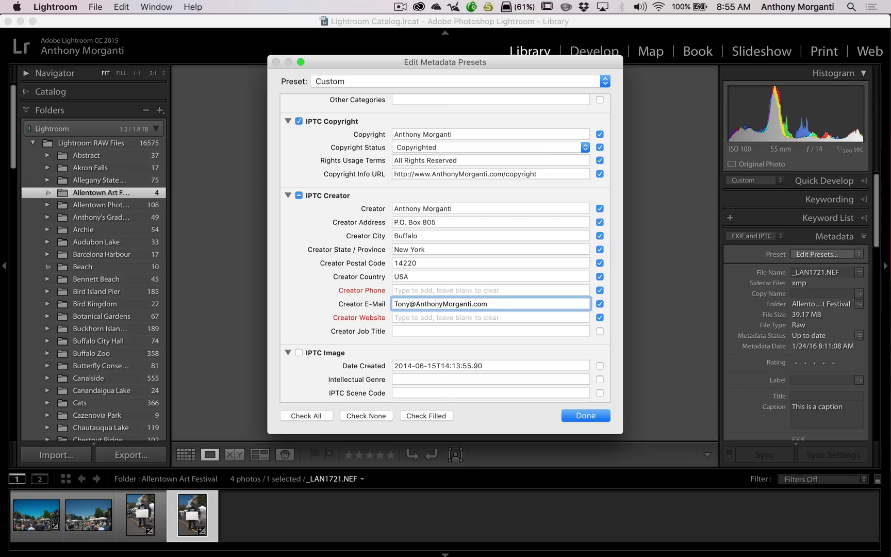
key("Tab")
key("Tab")
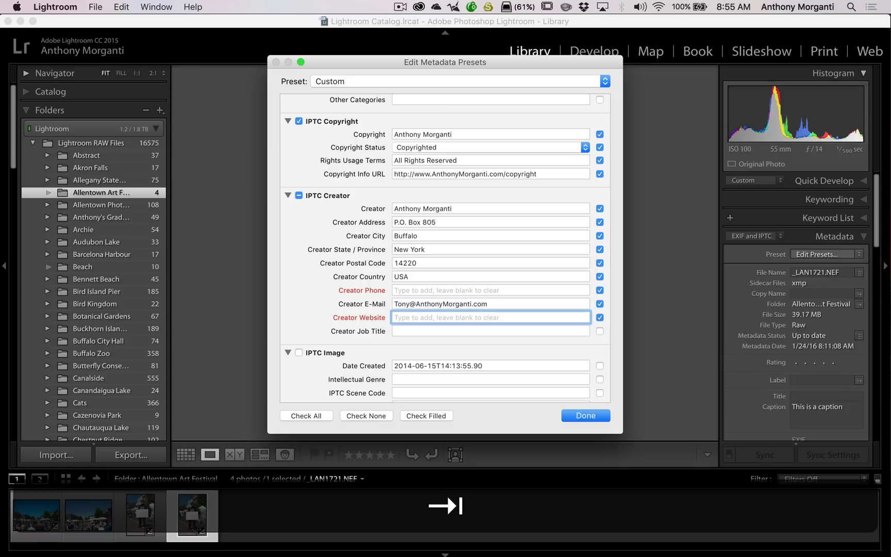
Step: Copy the Copyright Info URL into the Creator Website field
triple_click(468, 173)
key("super+c")
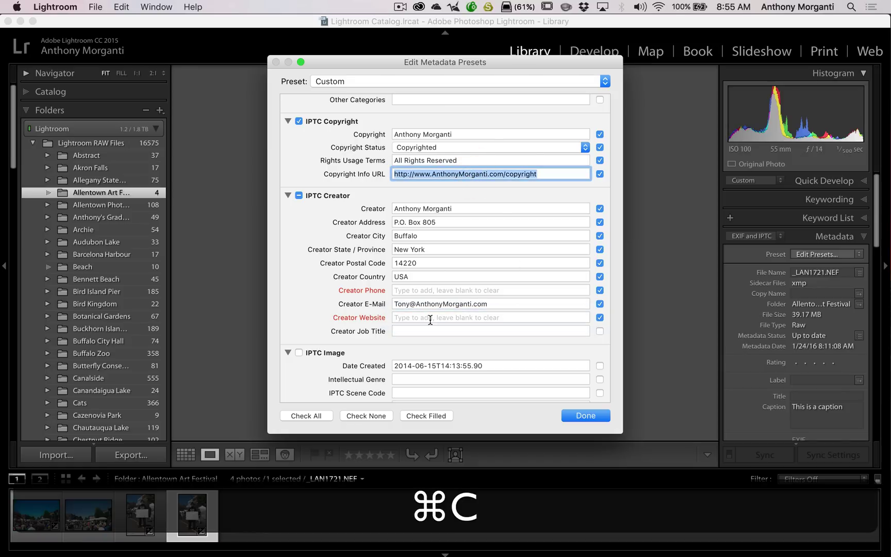
left_click(431, 318)
key("super+v")
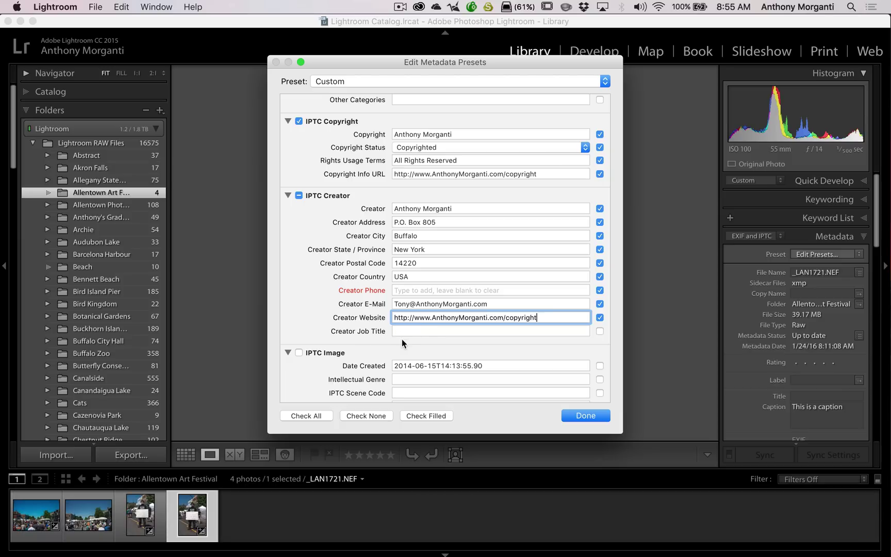
left_click(402, 339)
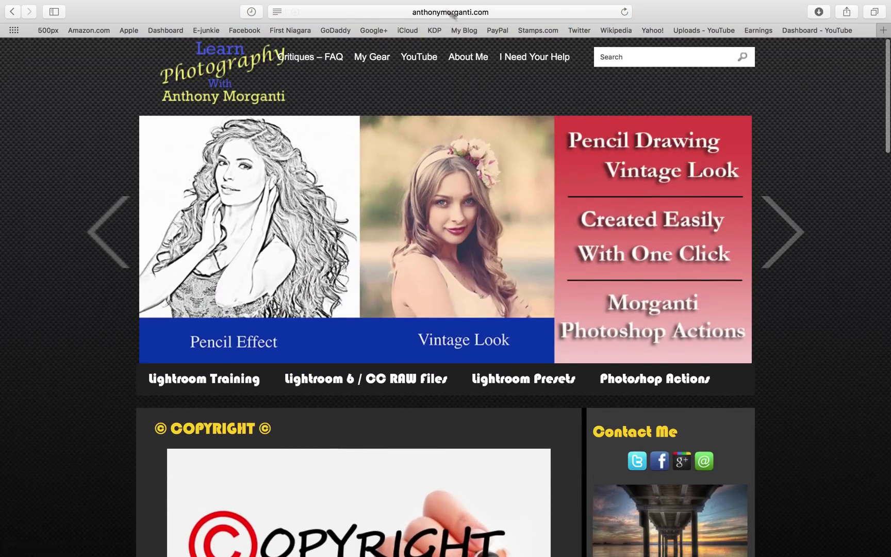
Step: Select and copy the © symbol from the COPYRIGHT heading on the web page
scroll(362, 230, "down", 1)
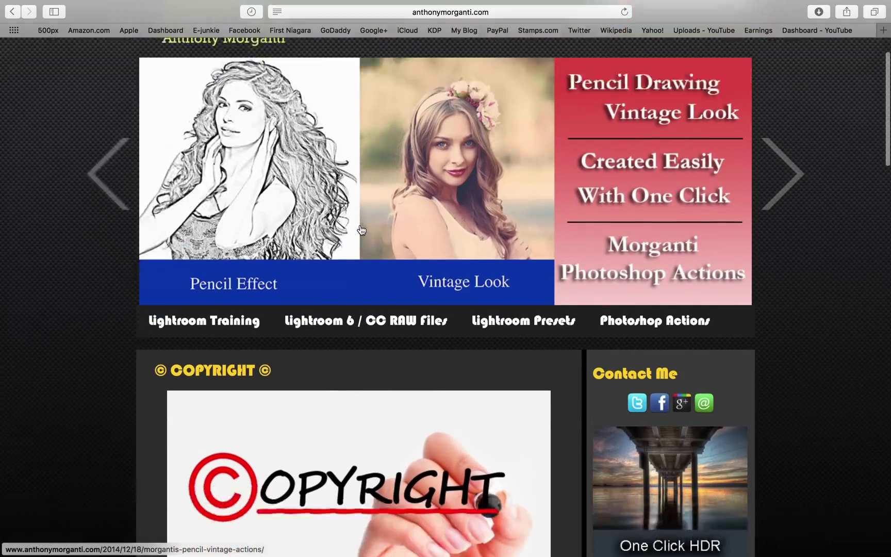
scroll(362, 230, "down", 4)
scroll(389, 442, "down", 3)
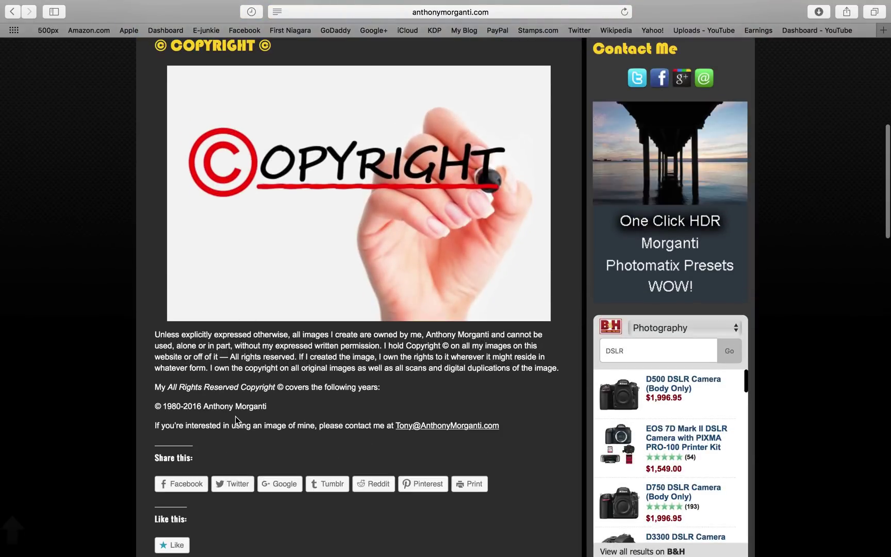
scroll(334, 410, "up", 1)
scroll(334, 410, "up", 3)
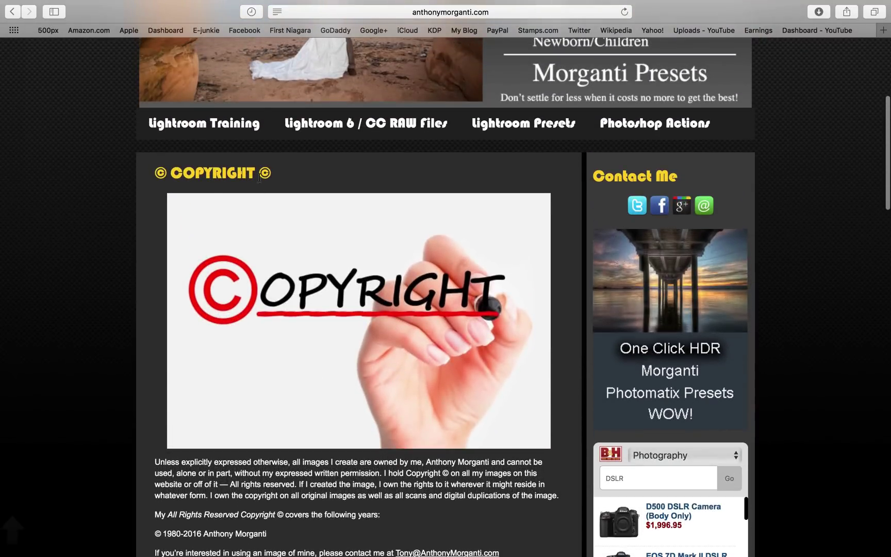
left_click_drag(260, 173, 272, 174)
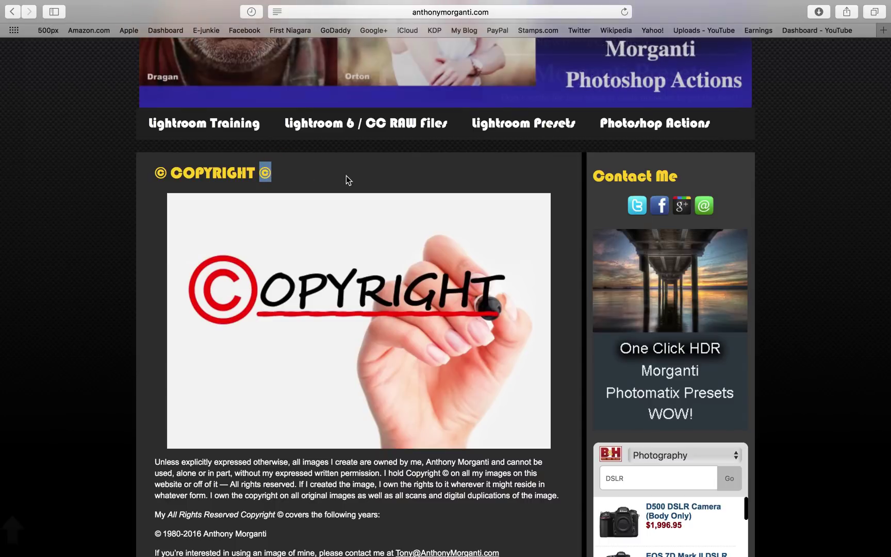
key("super+c")
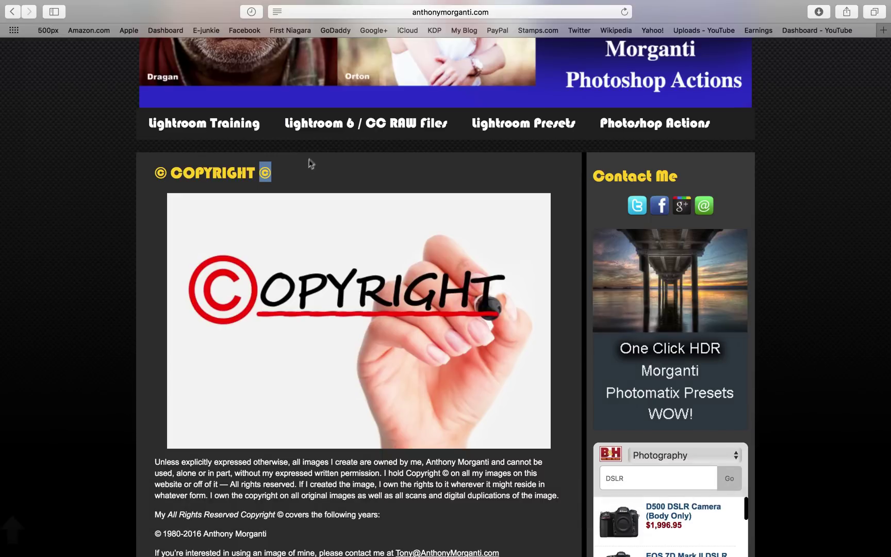
Step: Make the preset's Copyright read '© Anthony Morganti' and exclude the empty Creator Phone field
key("super+Tab")
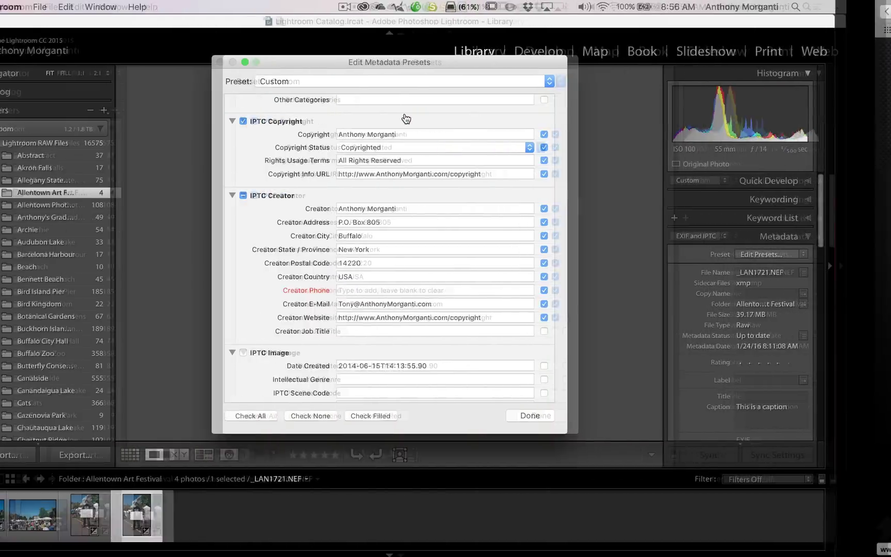
left_click(394, 134)
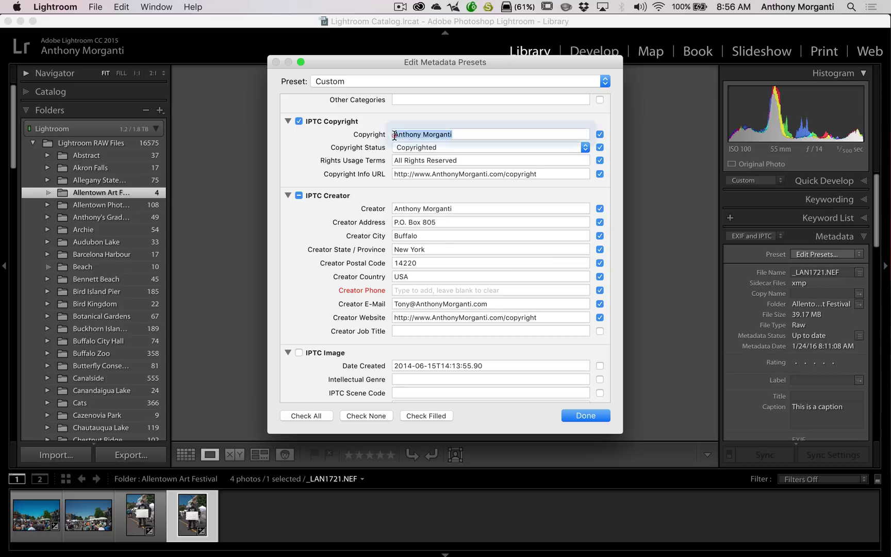
key("Left")
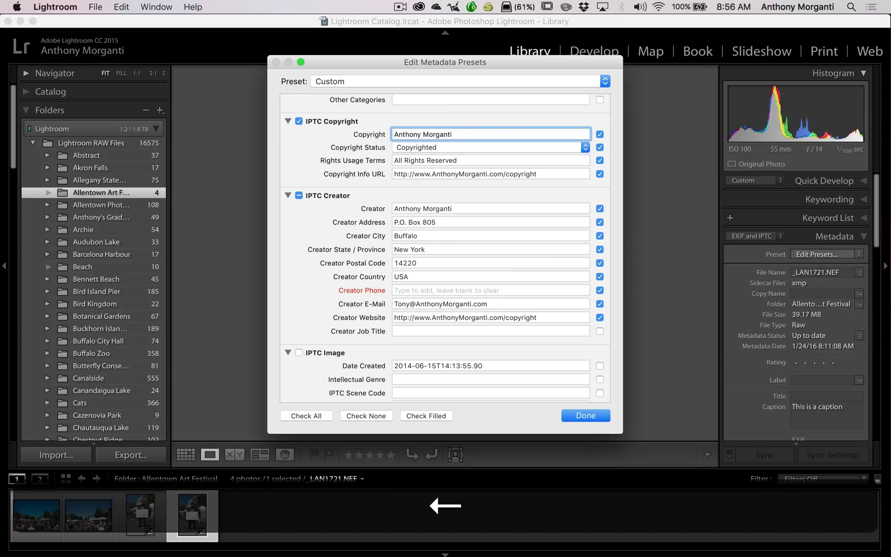
key("super")
key("super+v")
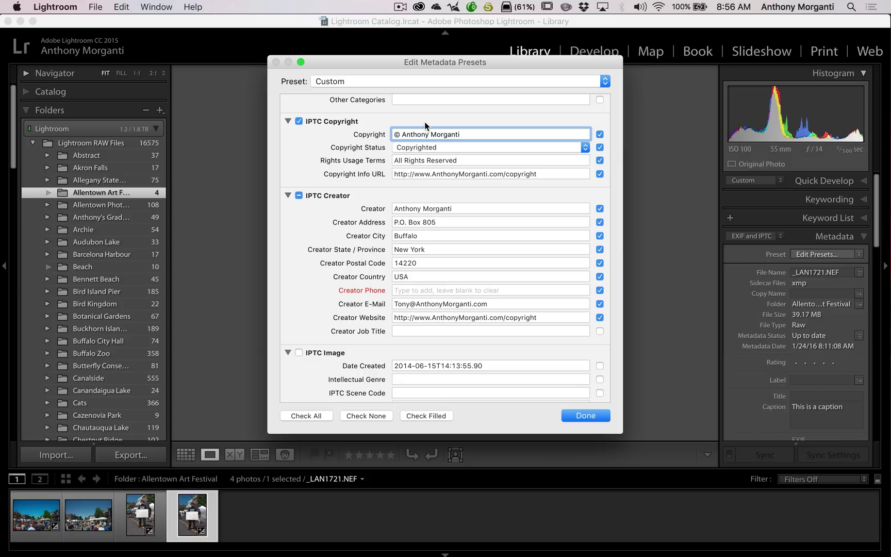
left_click(401, 134)
left_click(599, 291)
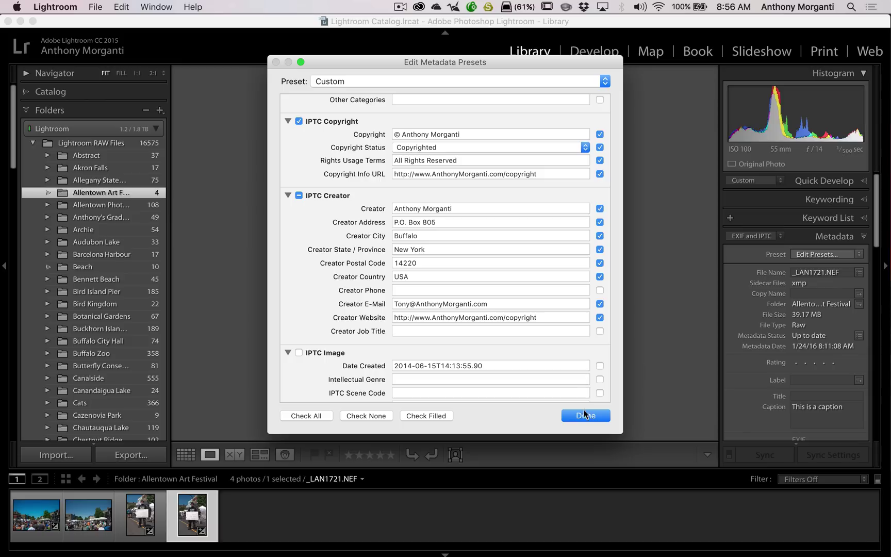
Step: Save the edited metadata as a new preset named 'Import Preset 2'
left_click(585, 415)
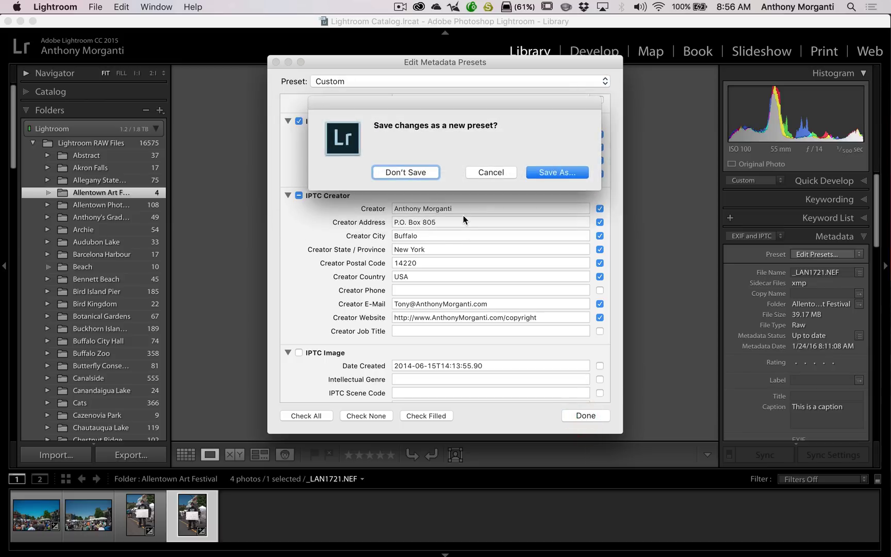
left_click(549, 172)
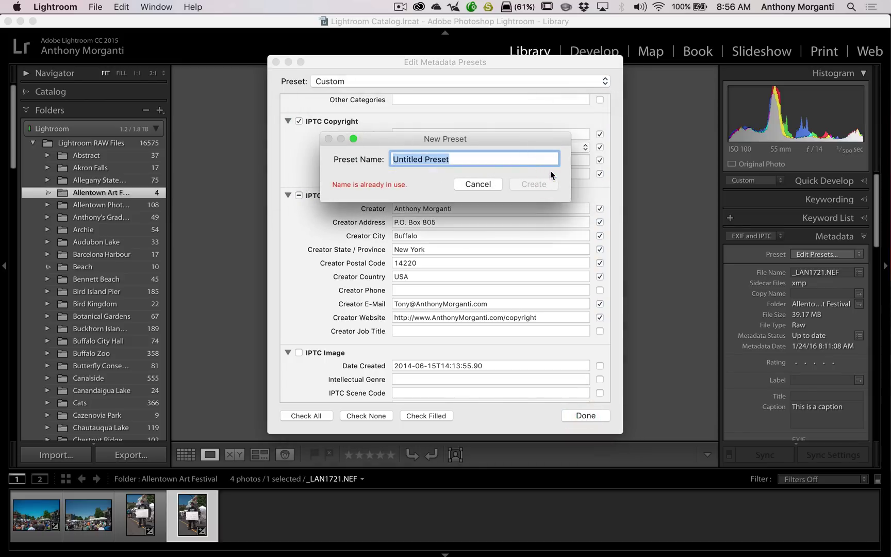
type("Impor")
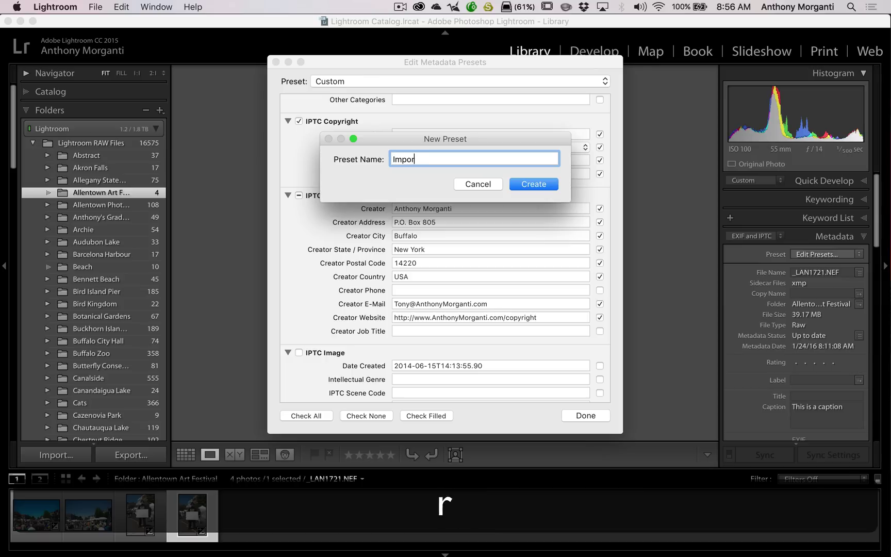
type("t Preset ")
type("2")
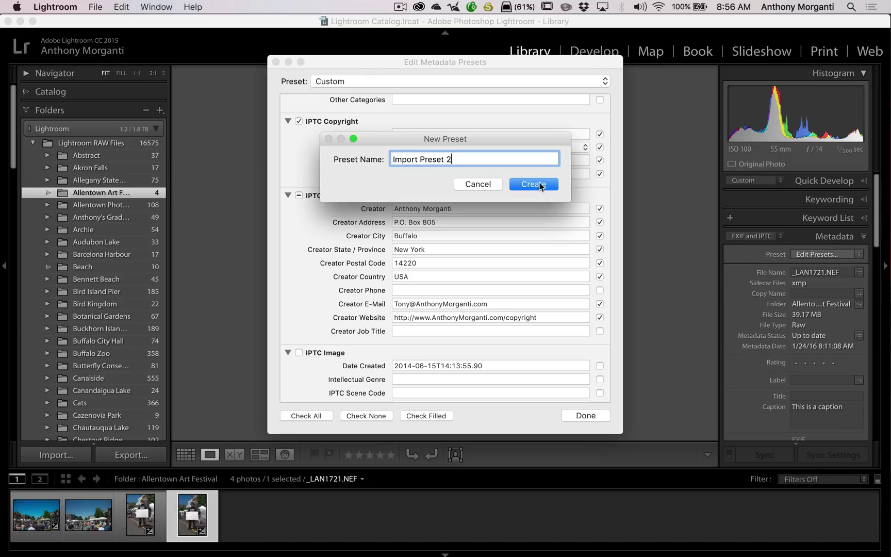
left_click(538, 184)
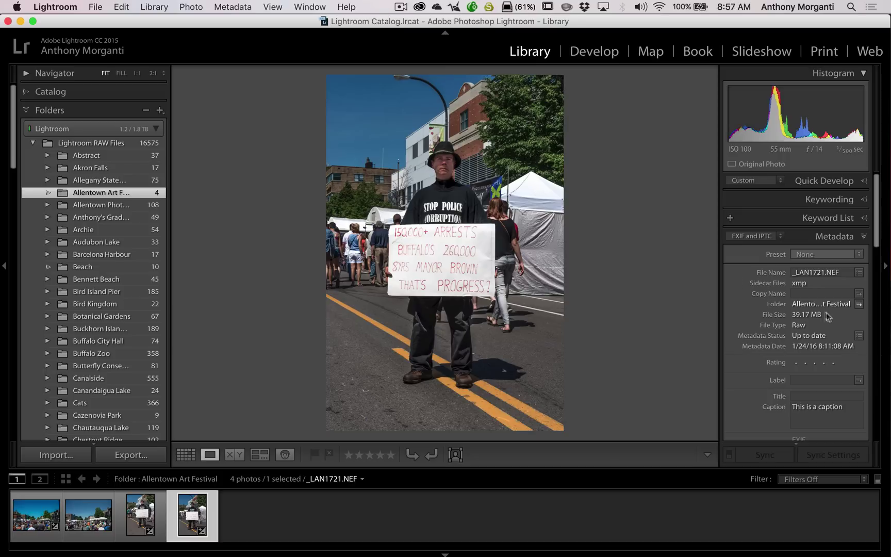
Step: Apply the Import Preset 2 metadata preset to the selected photo
scroll(827, 316, "down", 5)
scroll(810, 334, "down", 3)
scroll(812, 338, "down", 3)
scroll(826, 354, "down", 3)
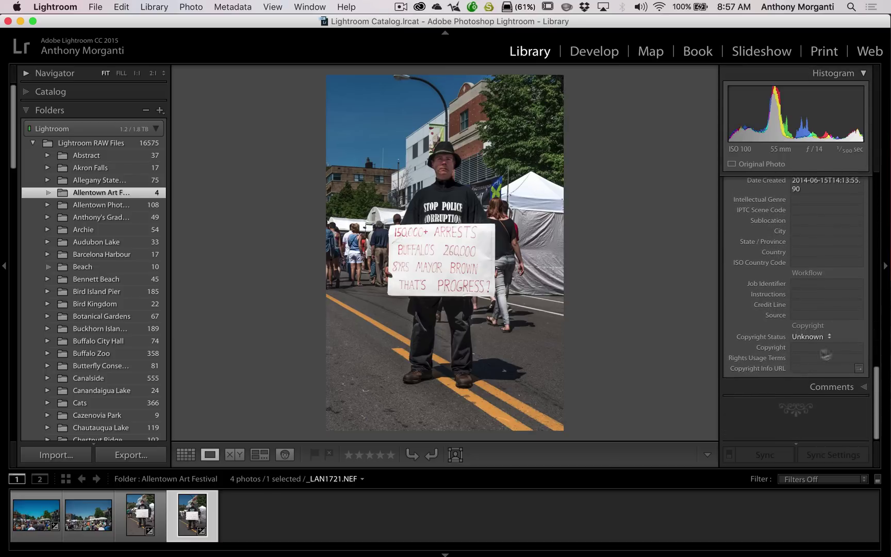
scroll(833, 305, "up", 3)
scroll(833, 305, "up", 5)
scroll(834, 303, "up", 3)
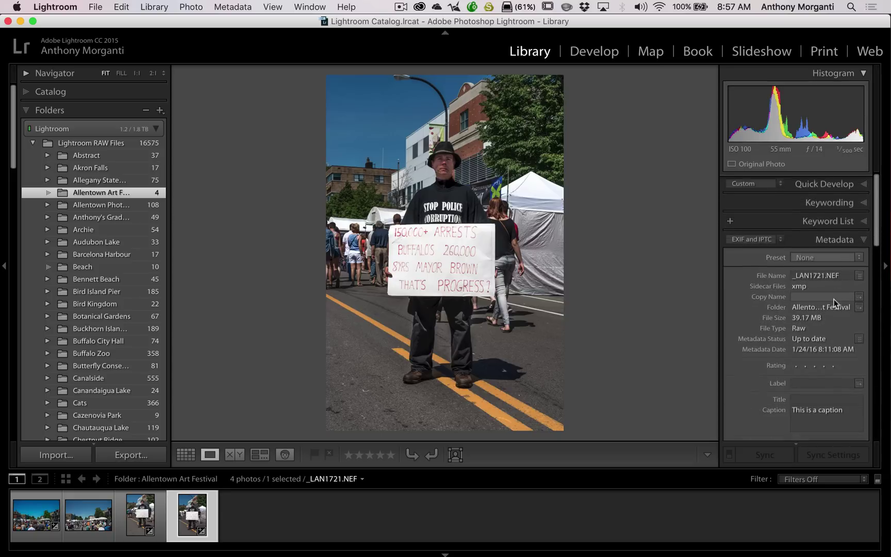
left_click(860, 255)
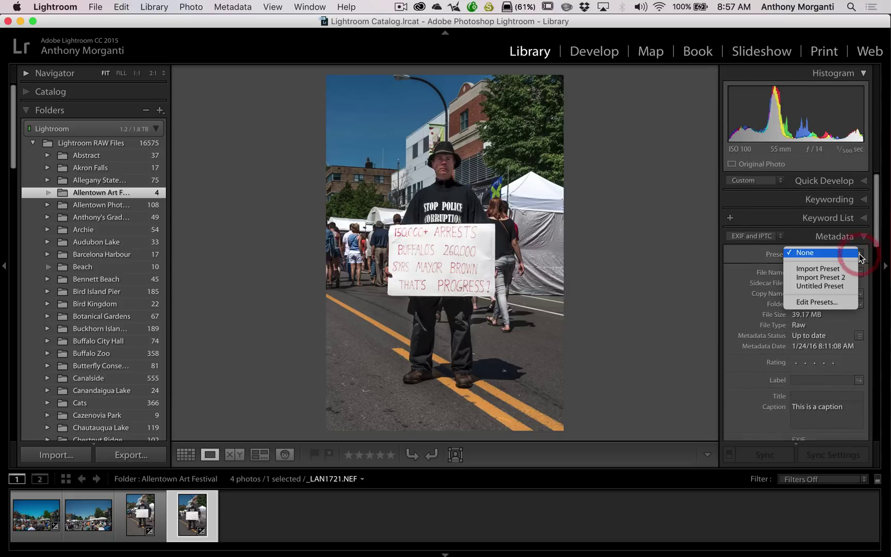
left_click(839, 279)
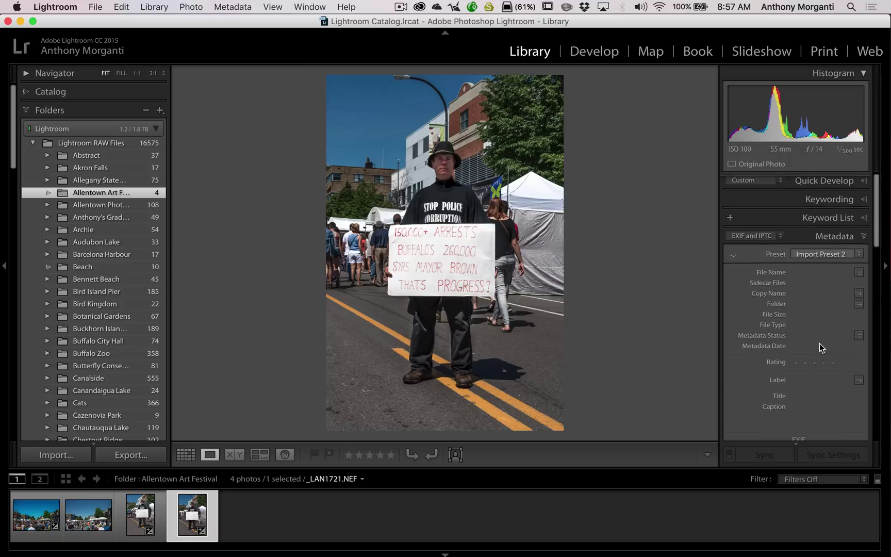
Step: Scroll the Metadata panel to confirm the photo now shows Copyrighted, © Anthony Morganti
scroll(820, 309, "down", 3)
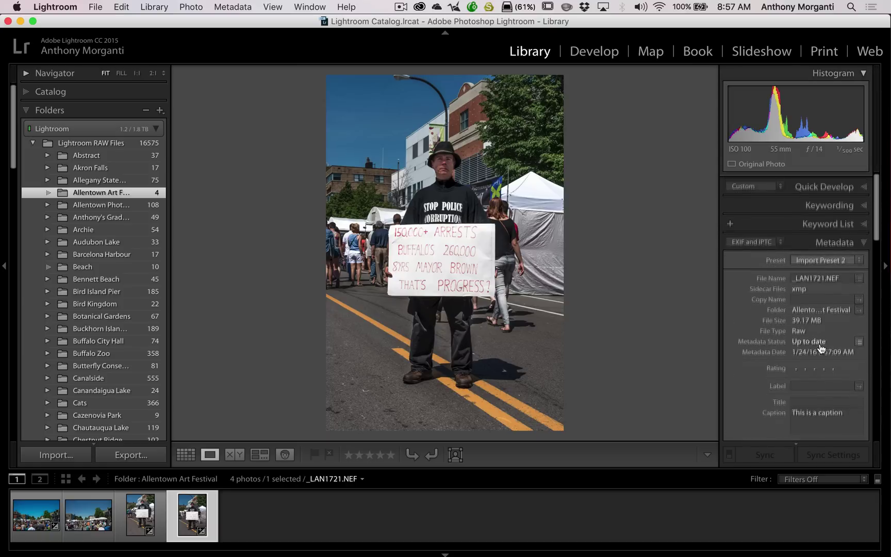
scroll(822, 348, "down", 3)
scroll(821, 348, "down", 3)
scroll(822, 349, "down", 2)
scroll(820, 345, "down", 2)
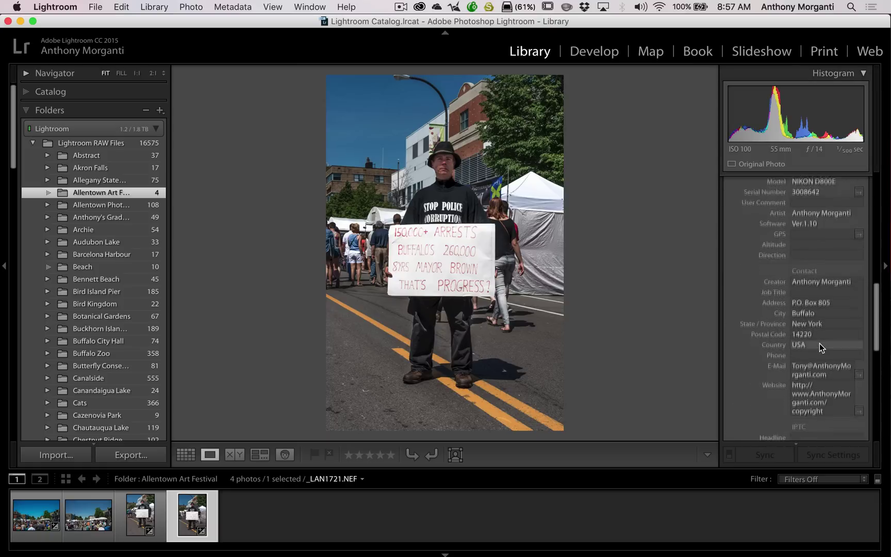
scroll(820, 343, "down", 1)
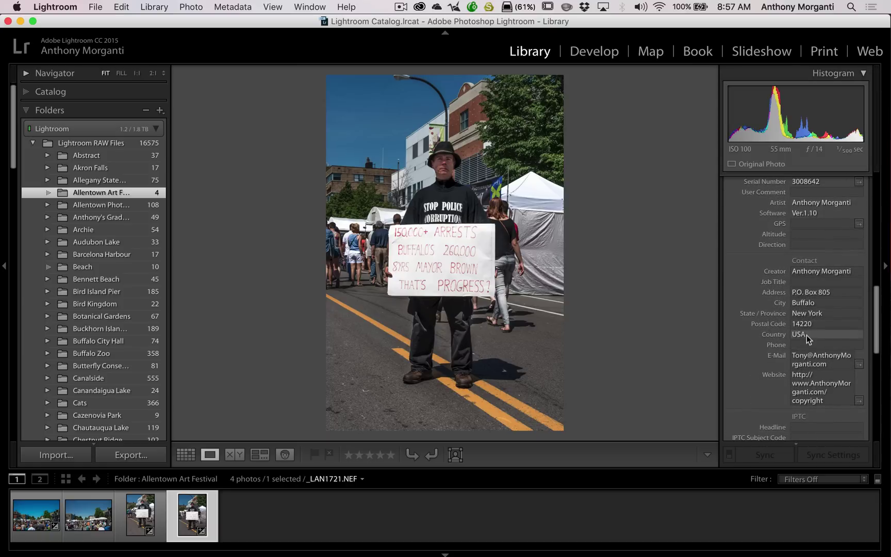
scroll(812, 384, "down", 2)
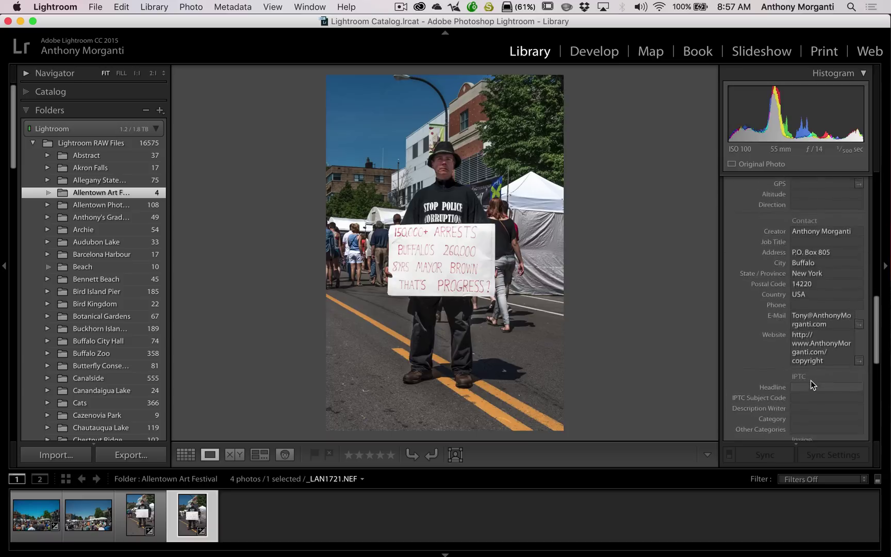
scroll(811, 384, "down", 3)
scroll(811, 384, "down", 3)
scroll(811, 384, "down", 2)
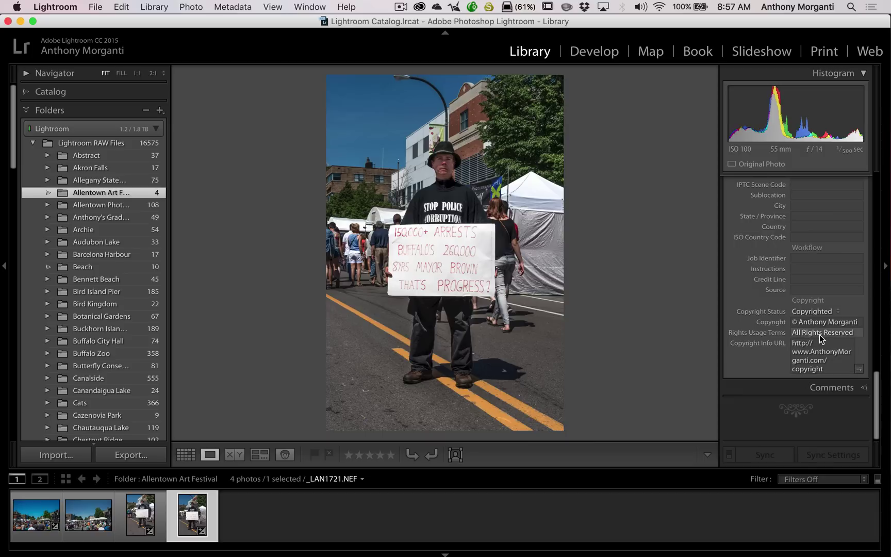
Step: Set Import Preset 2 as the import dialog's metadata preset, then cancel without importing
left_click(95, 7)
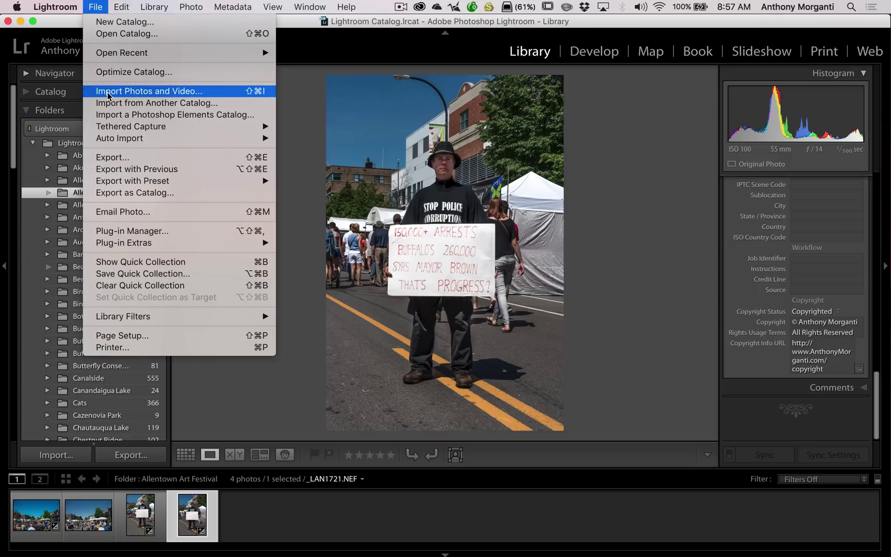
left_click(109, 94)
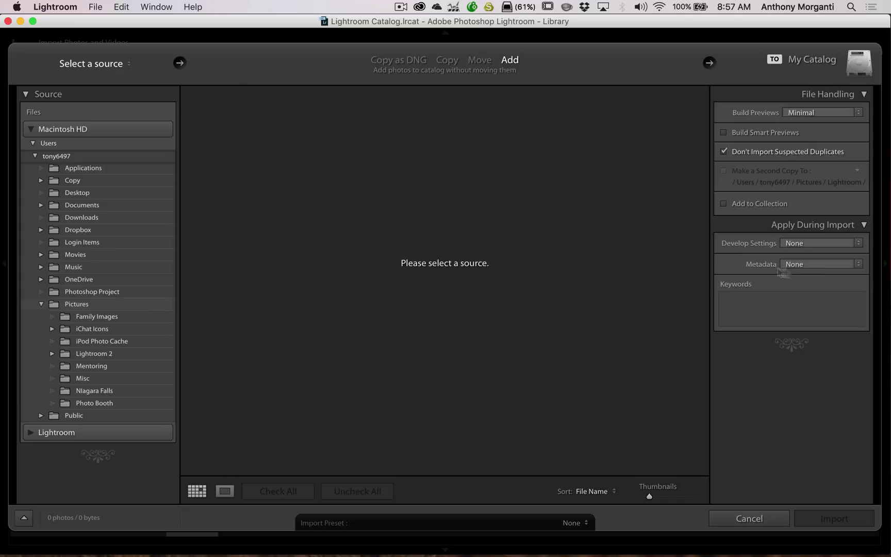
left_click(861, 264)
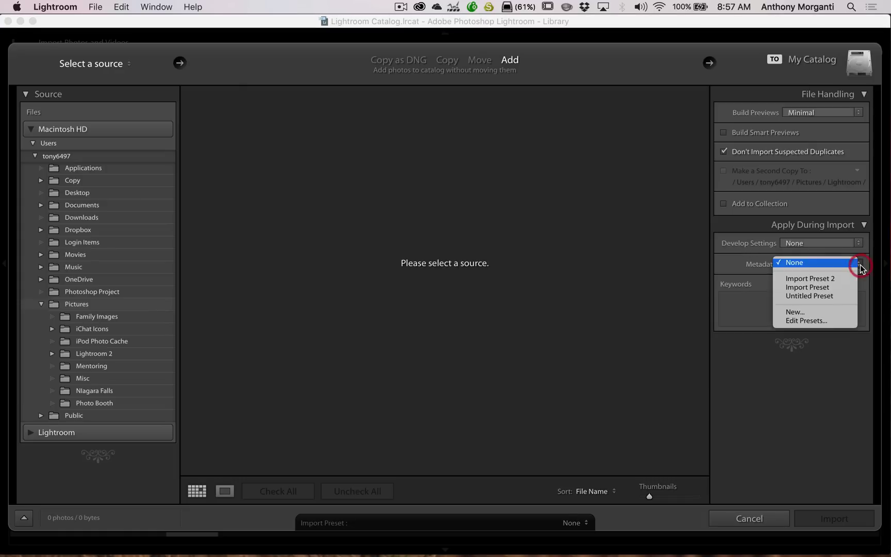
left_click(805, 279)
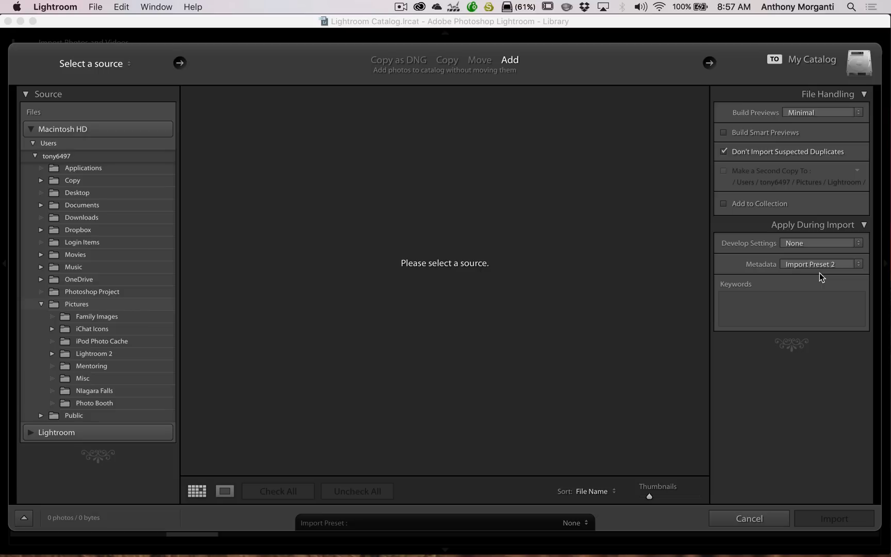
left_click(738, 519)
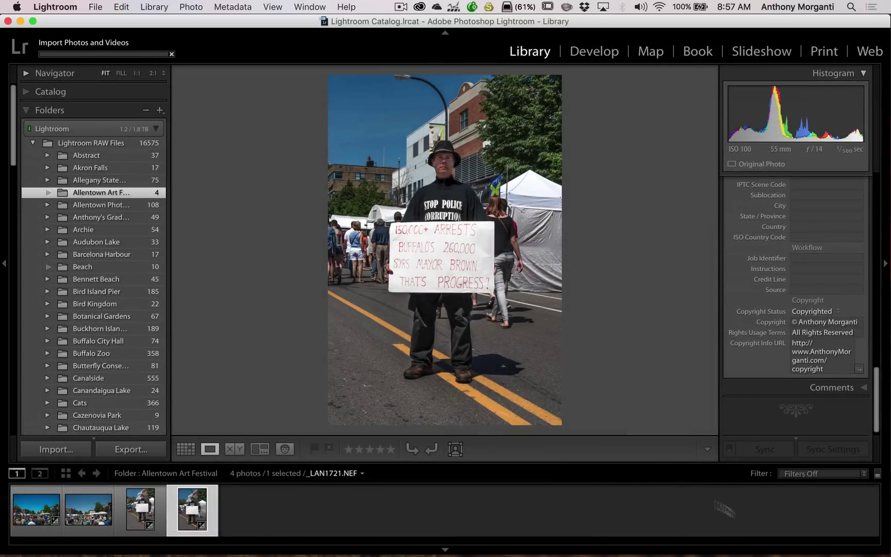
Step: Show All Photographs from the Catalog panel and toggle the Library Filter bar back on with backslash
scroll(116, 215, "up", 2)
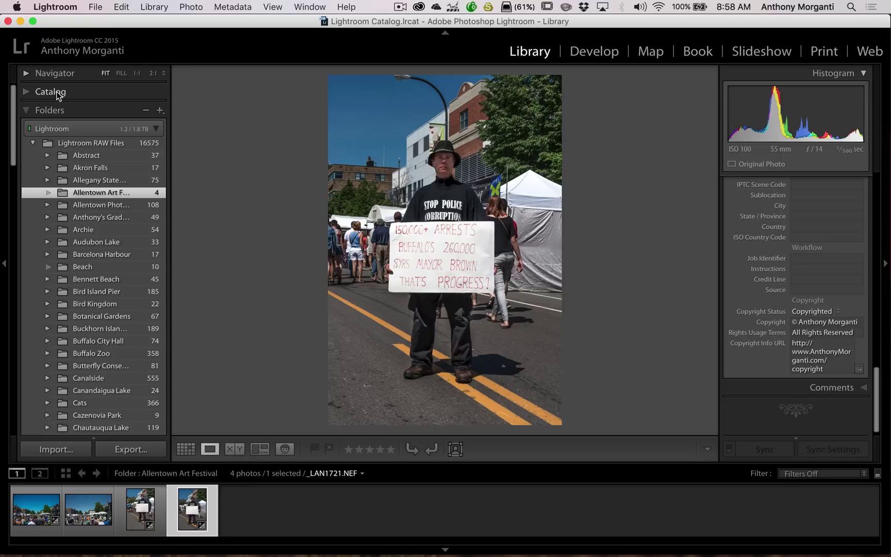
left_click(26, 93)
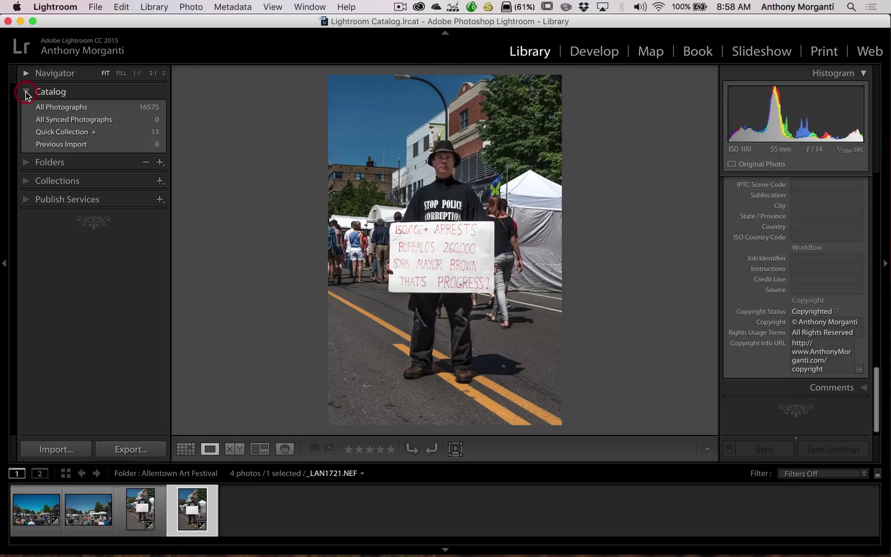
left_click(58, 108)
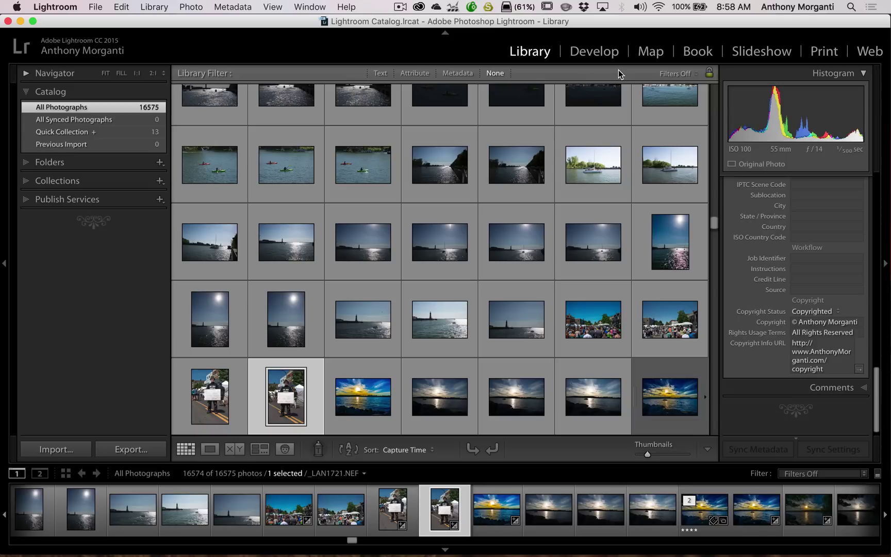
key("backslash")
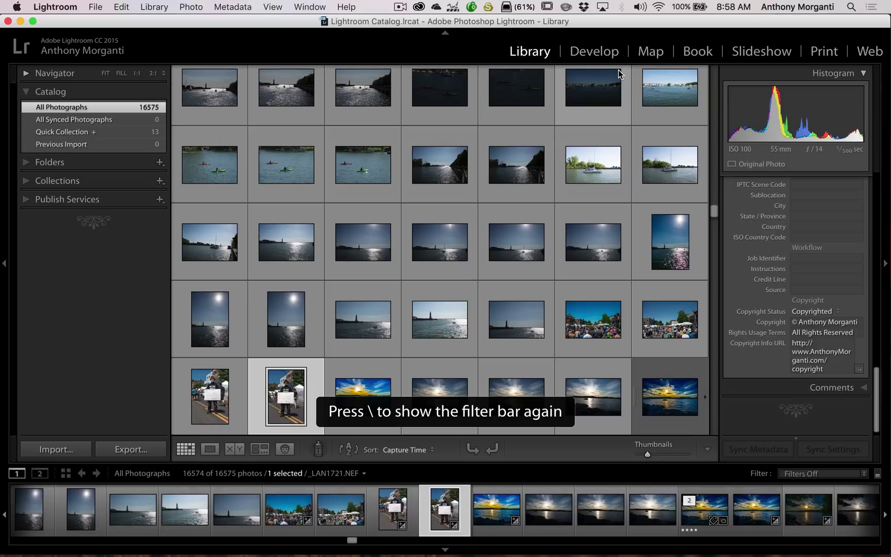
key("backslash")
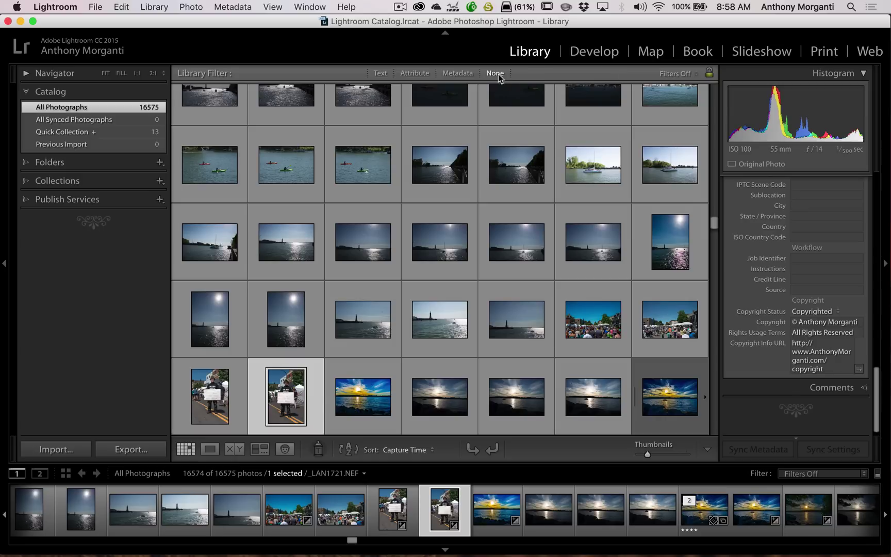
Step: Set the Metadata filter's fourth column to Copyright Status and pick Unknown (10,404 photos)
left_click(458, 74)
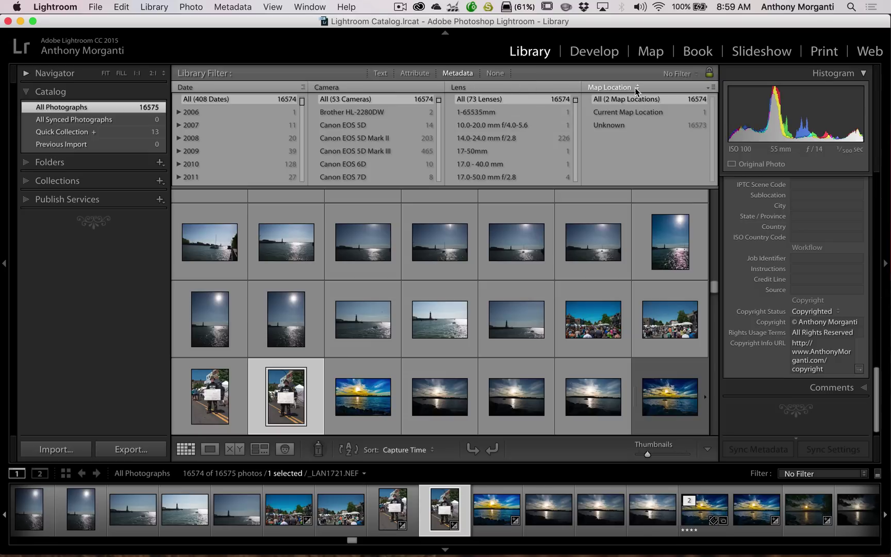
mouse_move(637, 87)
left_click(637, 89)
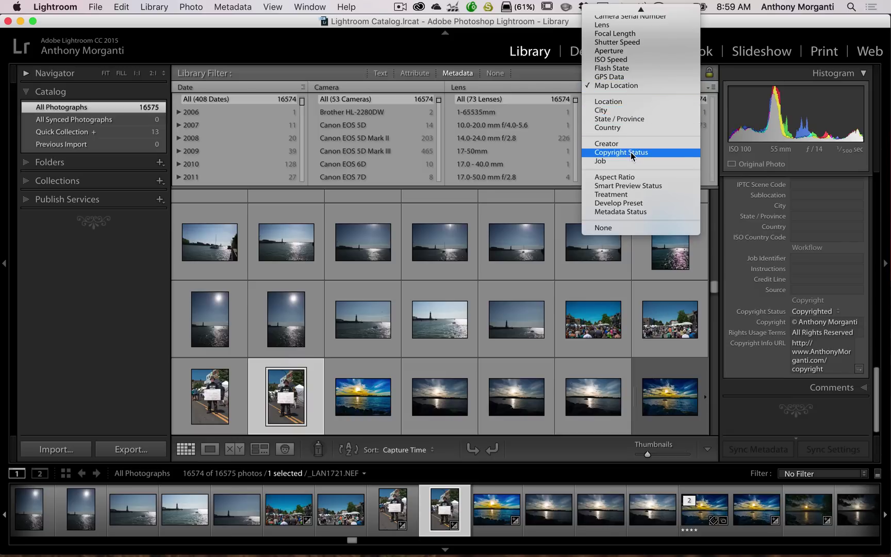
left_click(616, 153)
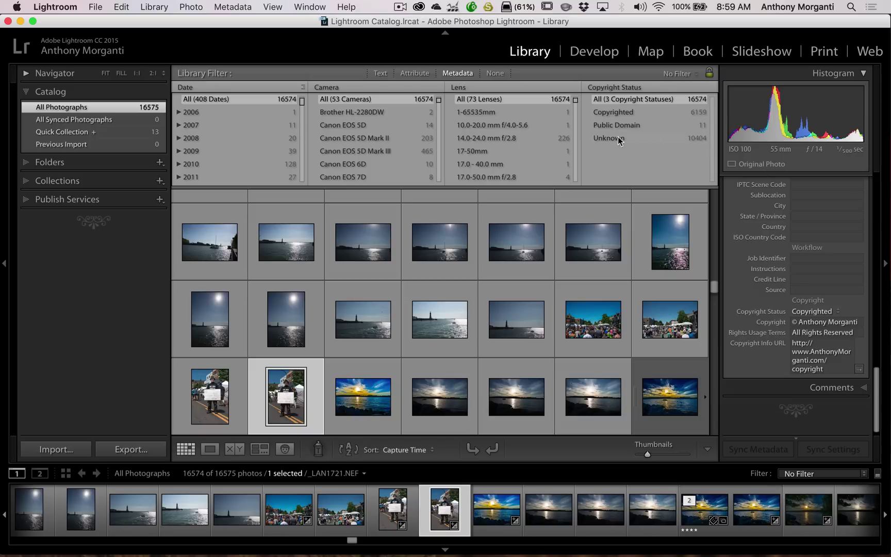
left_click(614, 138)
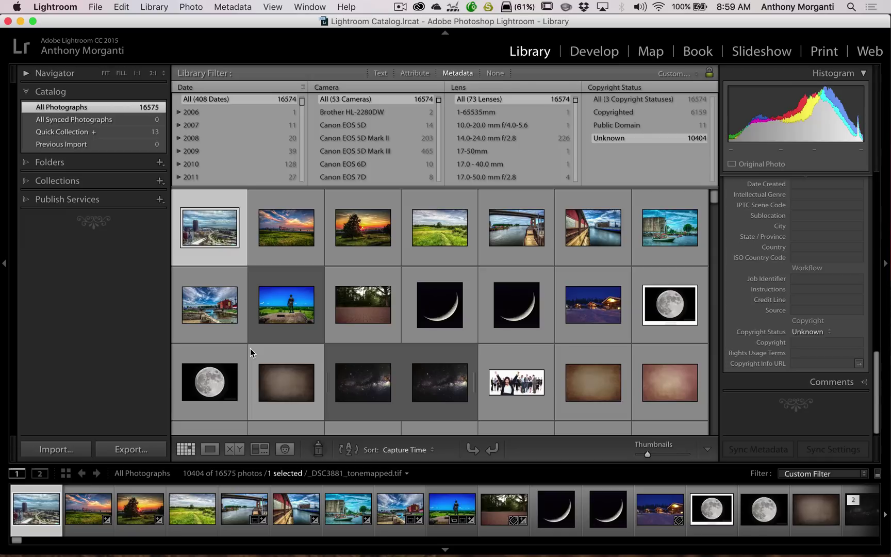
Step: Select all 10,404 Unknown-copyright photos and choose Import Preset 2 in the Metadata panel
key("super+a")
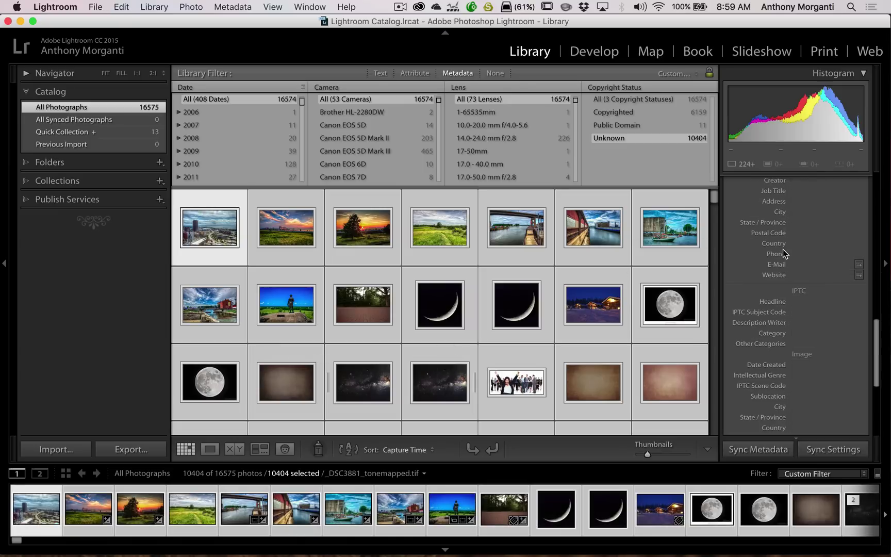
scroll(783, 249, "up", 5)
scroll(782, 249, "up", 2)
scroll(782, 249, "up", 4)
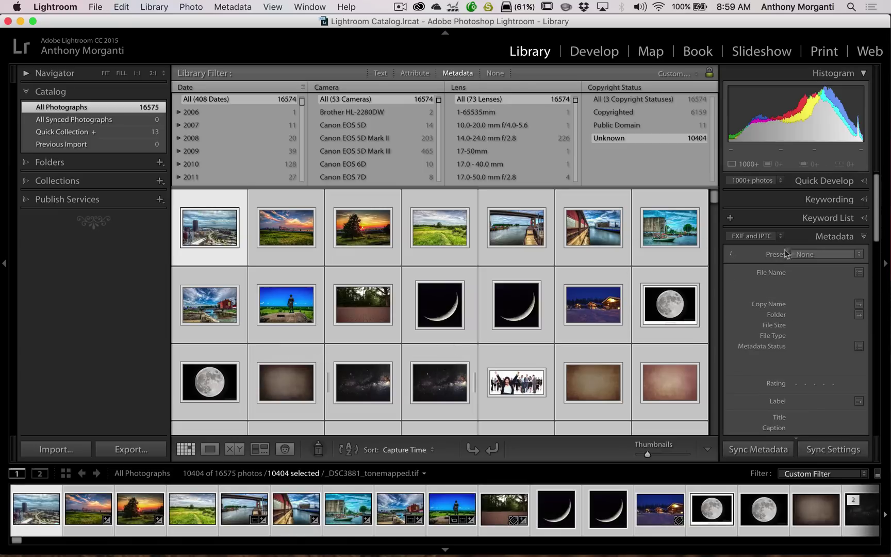
left_click(833, 237)
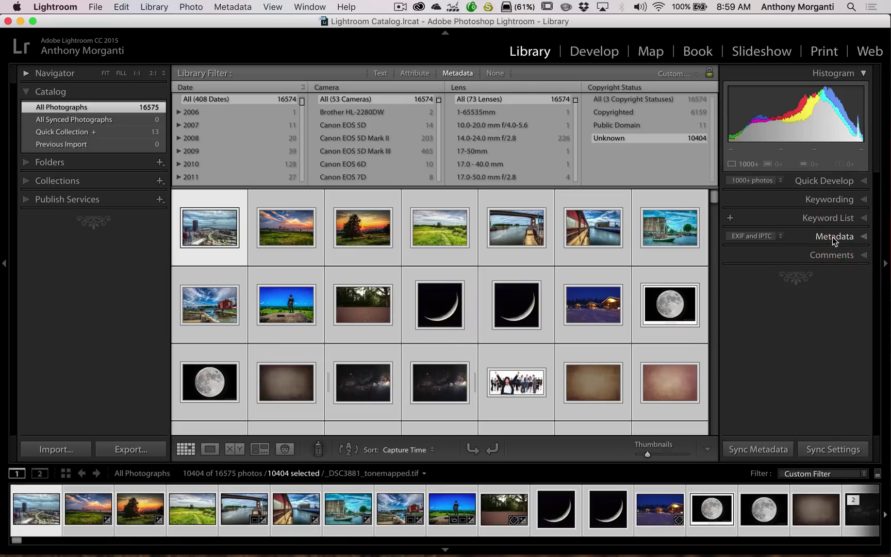
left_click(833, 237)
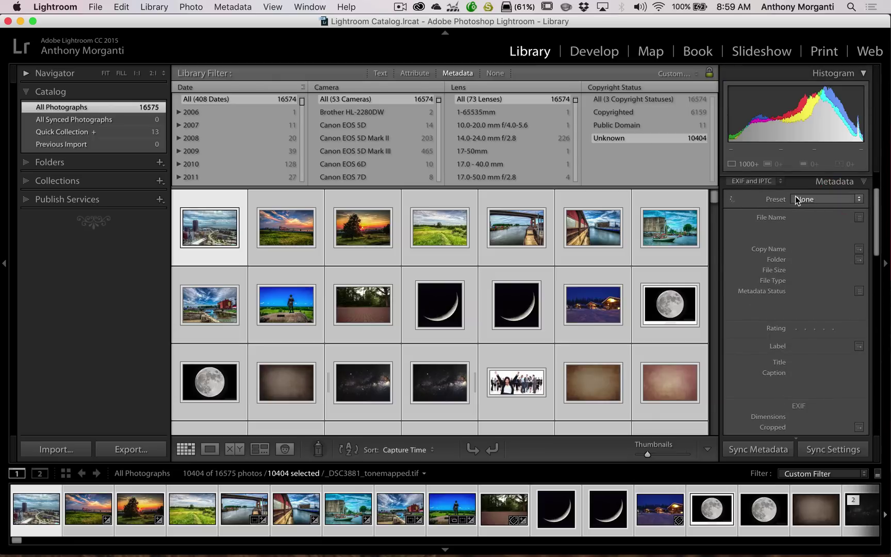
left_click(815, 199)
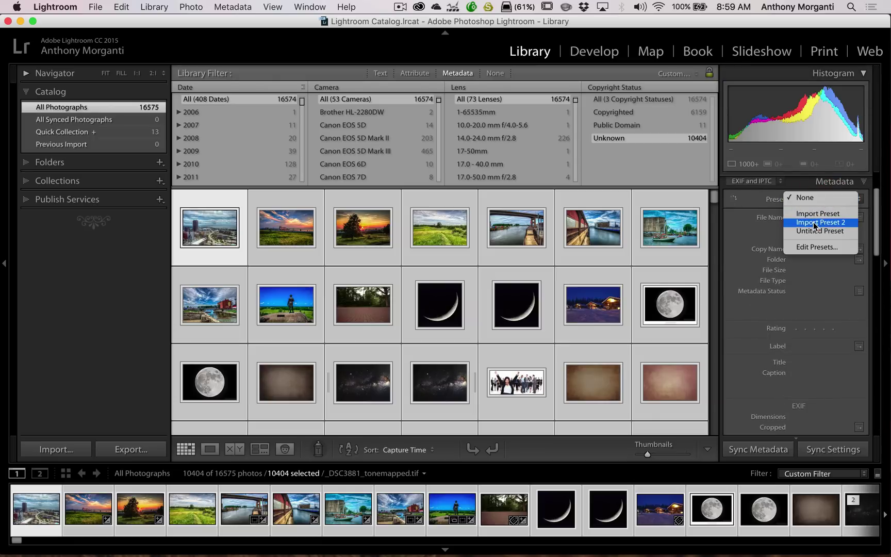
left_click(814, 223)
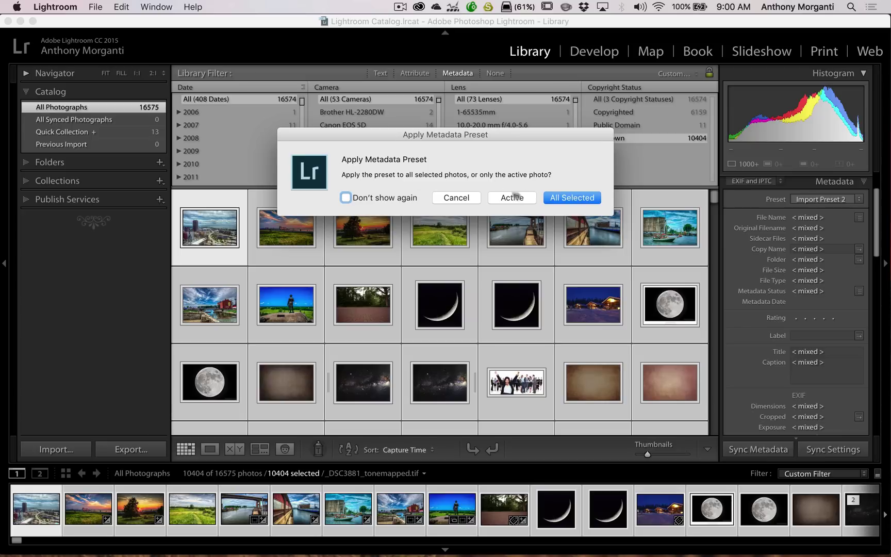
Step: Cancel applying the preset and deselect the Business Happy group photo, leaving 10,403 selected
left_click(454, 197)
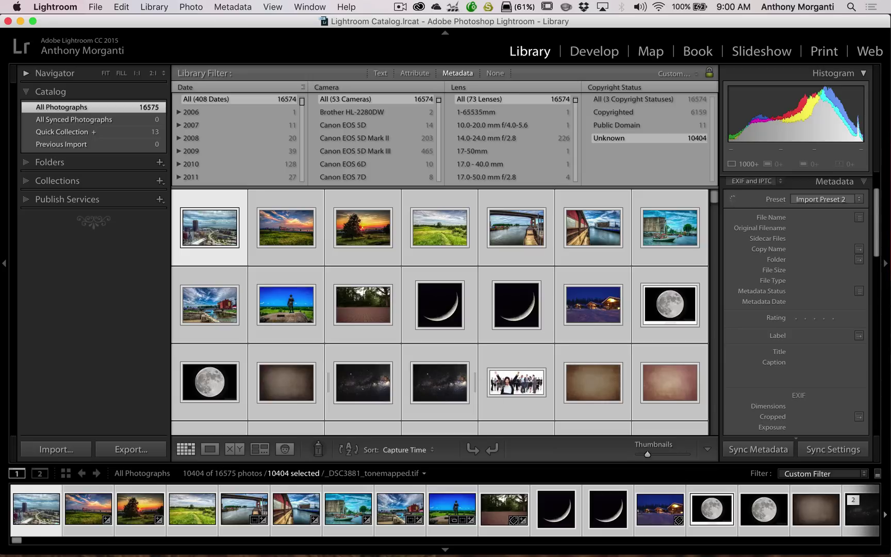
left_click(513, 379, "super")
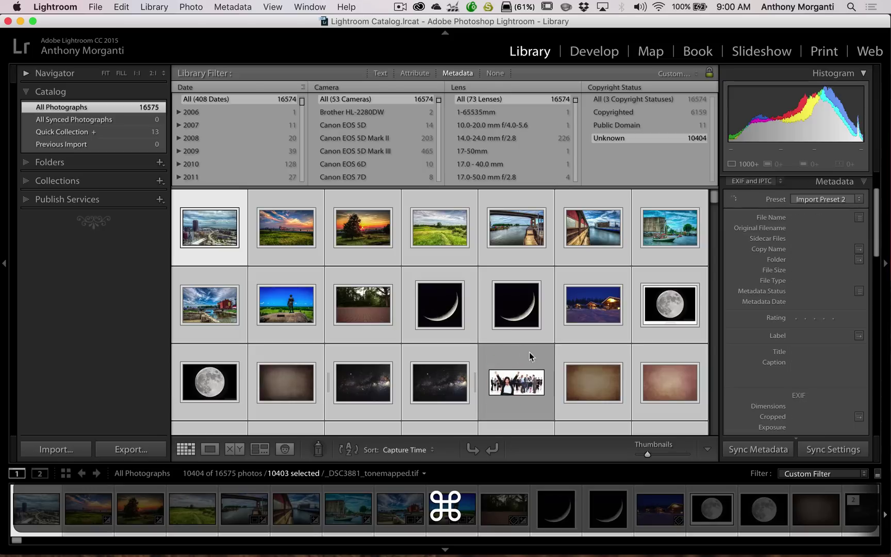
scroll(519, 362, "down", 2)
scroll(518, 363, "down", 5)
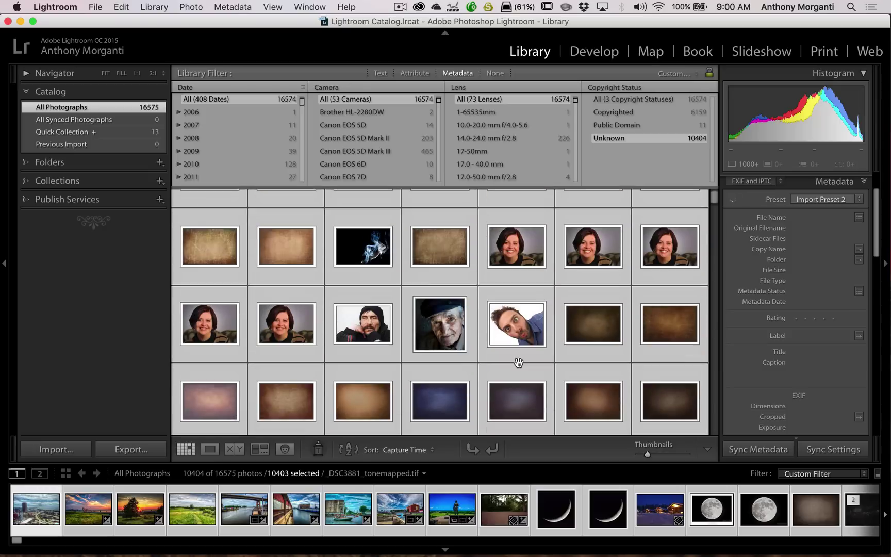
scroll(519, 362, "up", 3)
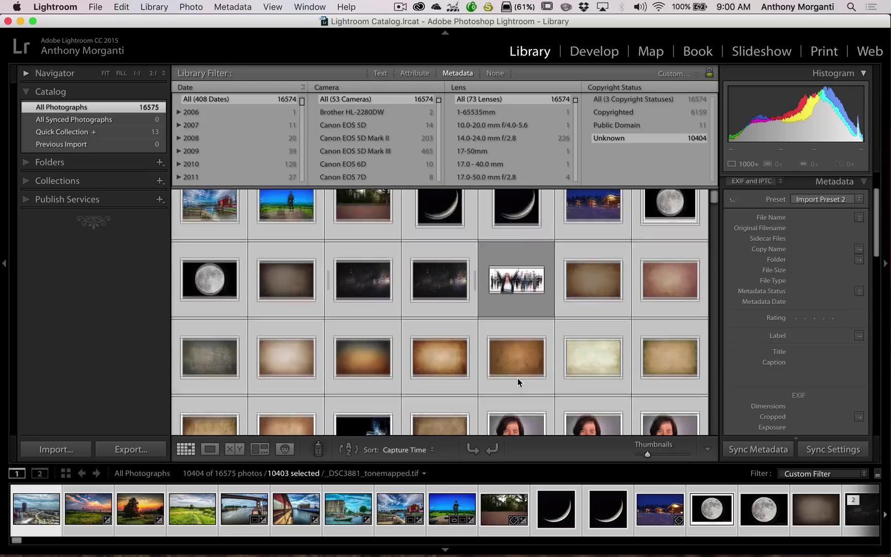
scroll(518, 381, "down", 2)
scroll(518, 382, "up", 3)
scroll(518, 381, "up", 2)
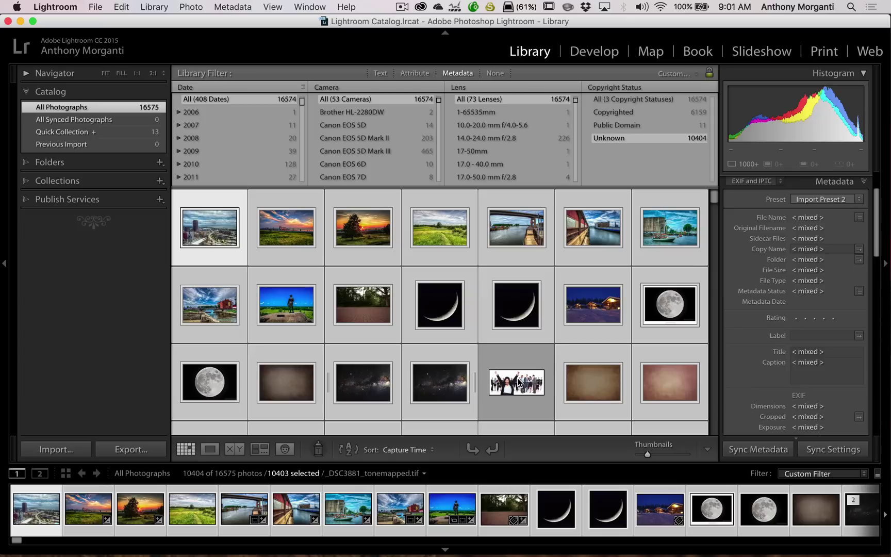
Step: Switch to Safari and open anthonymorganti.com's I Need Your Help page
key("ctrl+Right")
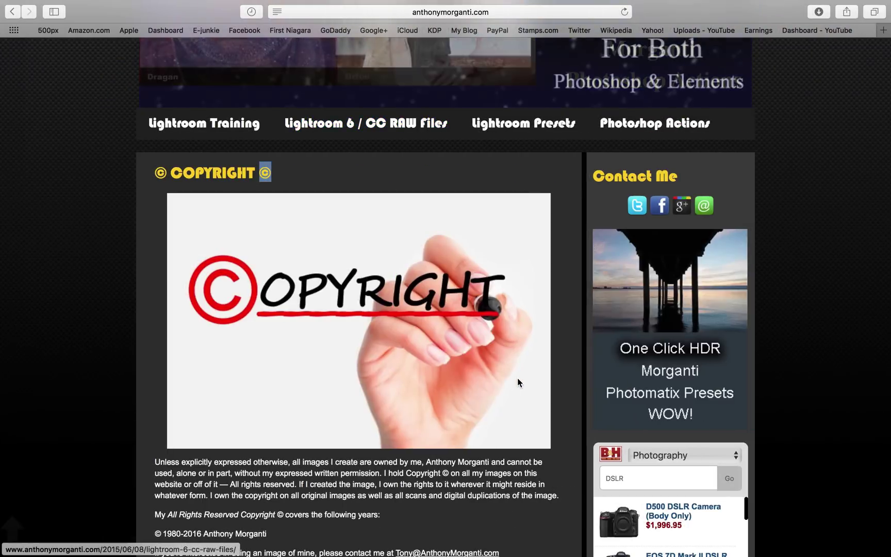
scroll(518, 382, "up", 5)
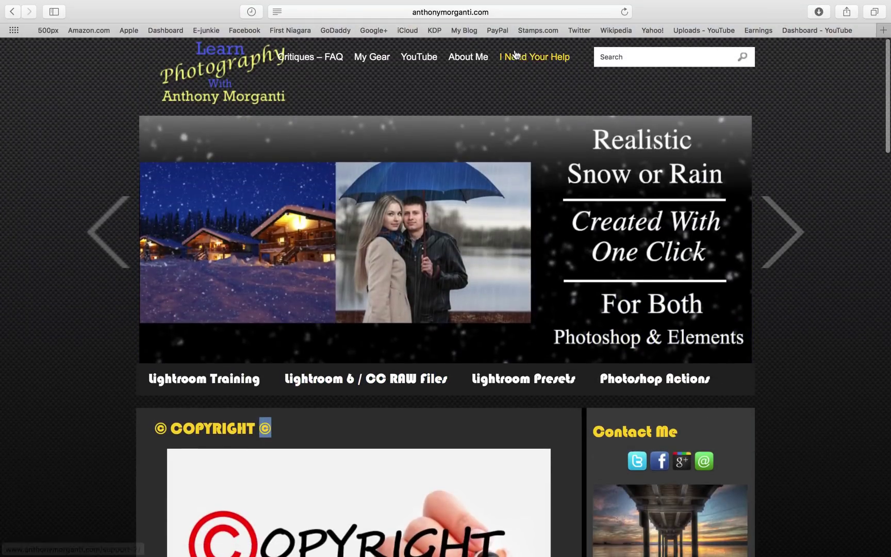
left_click(521, 60)
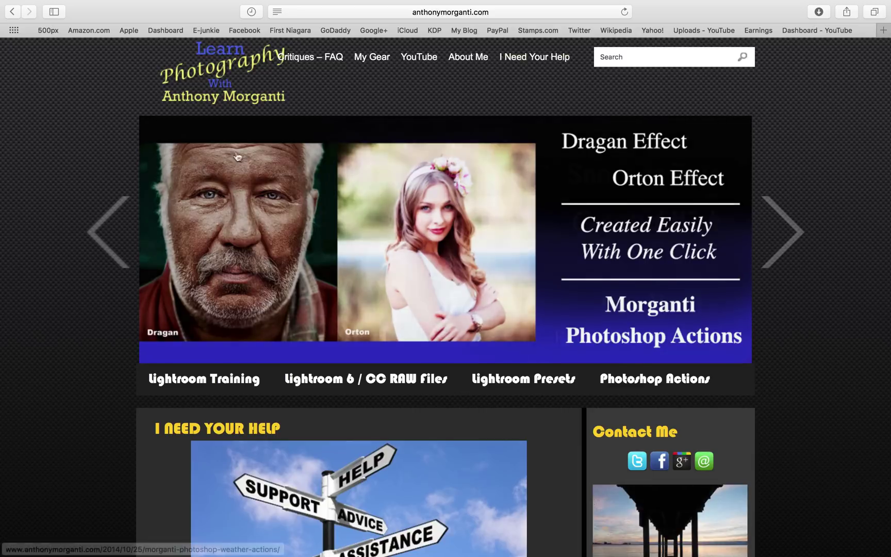
Step: Scroll through the support page's preset, Patreon, Amazon and B&H links
scroll(278, 235, "down", 10)
scroll(278, 235, "down", 10)
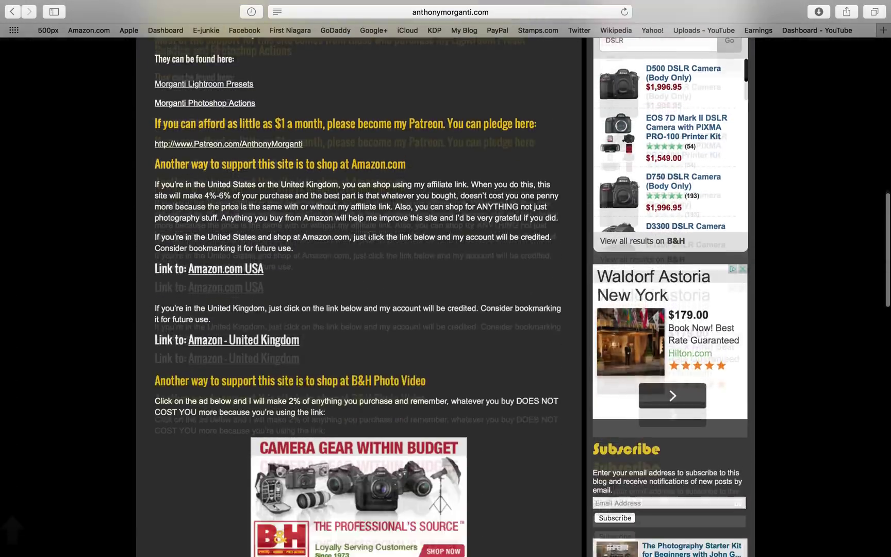
scroll(316, 332, "down", 3)
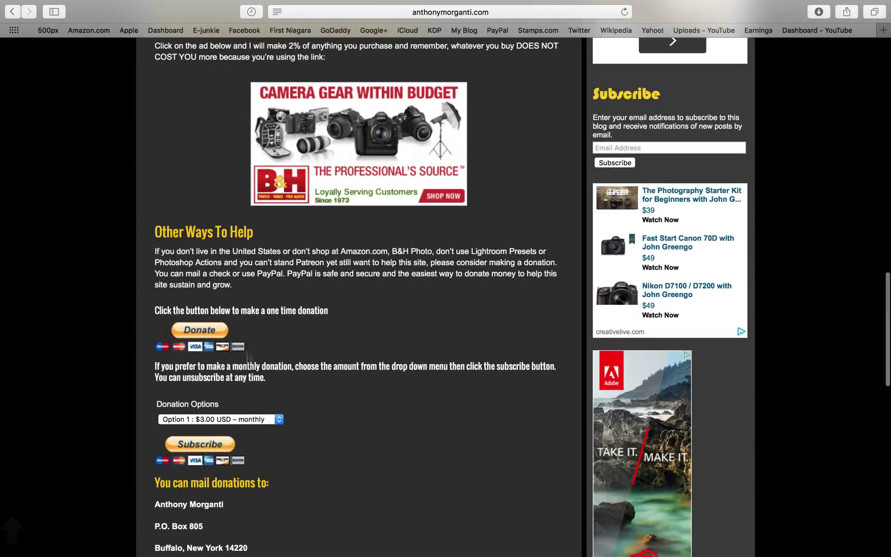
scroll(328, 359, "up", 1)
scroll(328, 360, "up", 3)
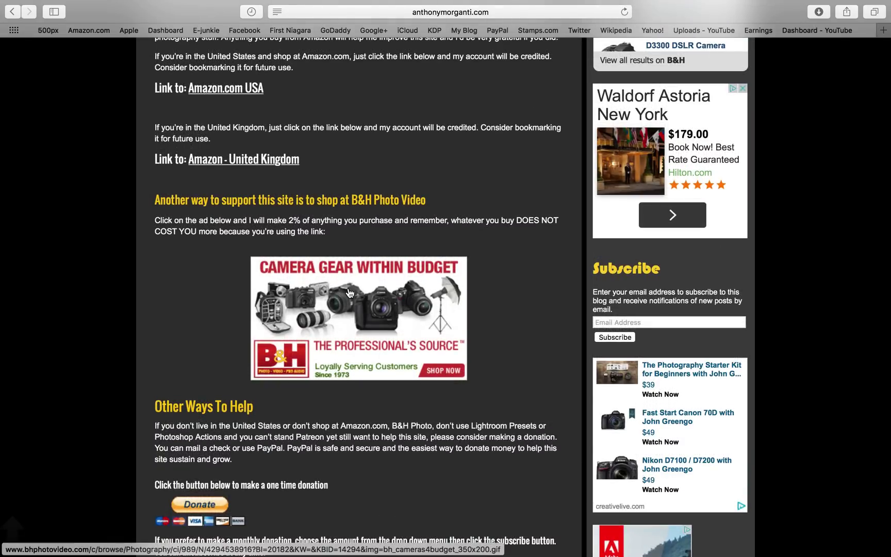
scroll(348, 293, "up", 2)
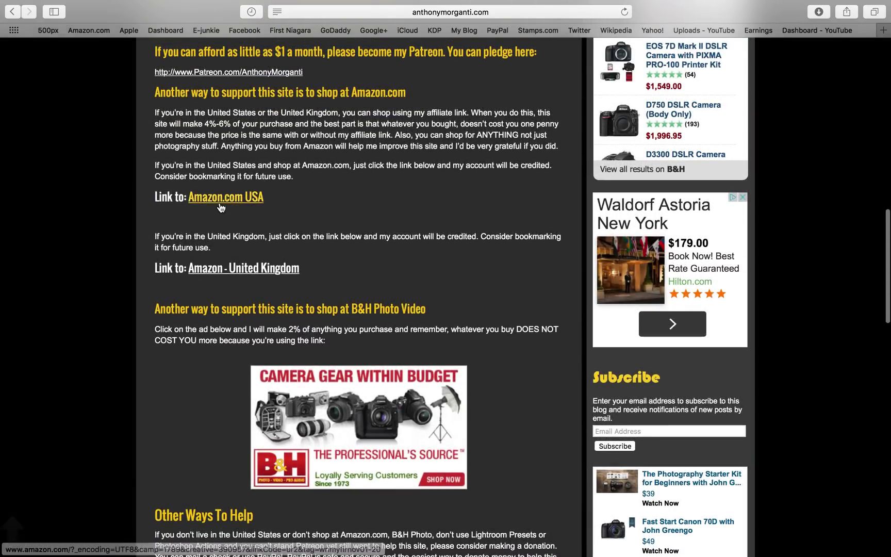
scroll(235, 280, "up", 1)
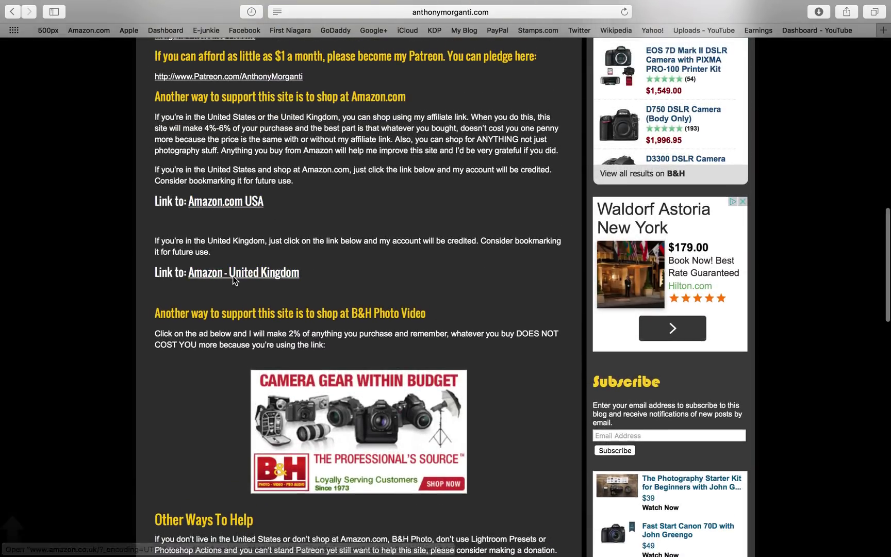
scroll(235, 280, "up", 3)
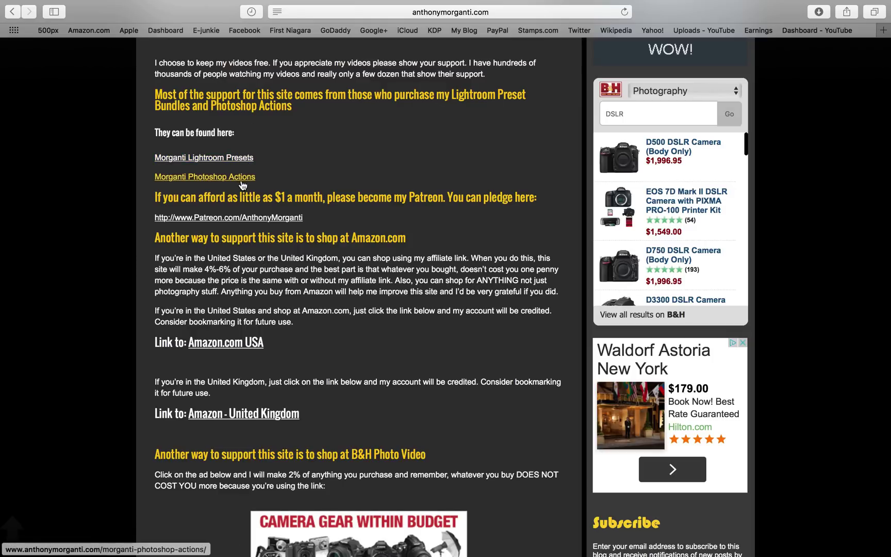
scroll(243, 186, "up", 5)
scroll(243, 186, "up", 3)
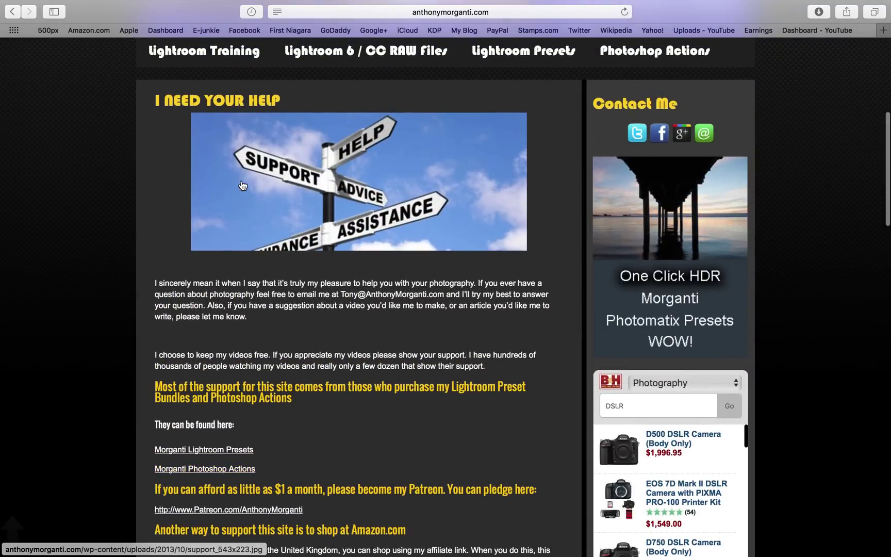